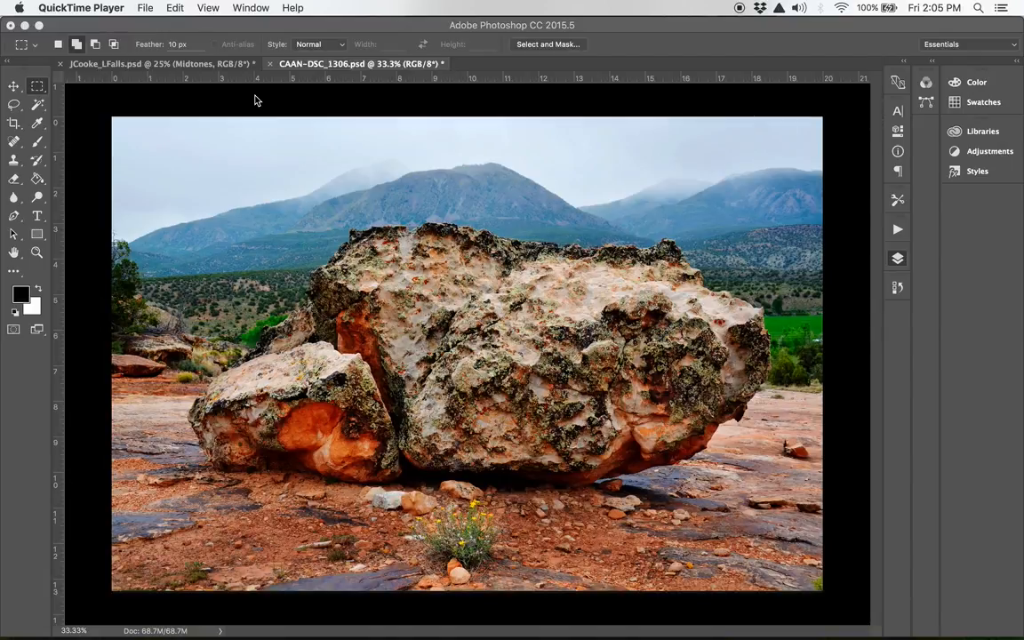
Step: Start a Color Range selection on the boulder photo and choose Highlights as the tonal range
{"action": "left_click", "coordinate": [202, 148]}
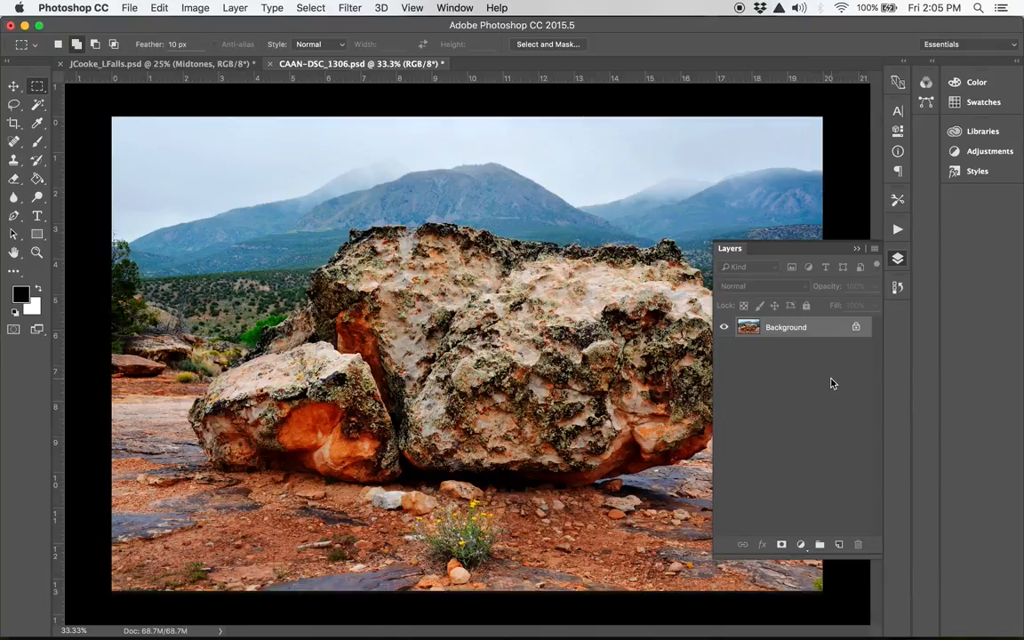
{"action": "left_click", "coordinate": [856, 248]}
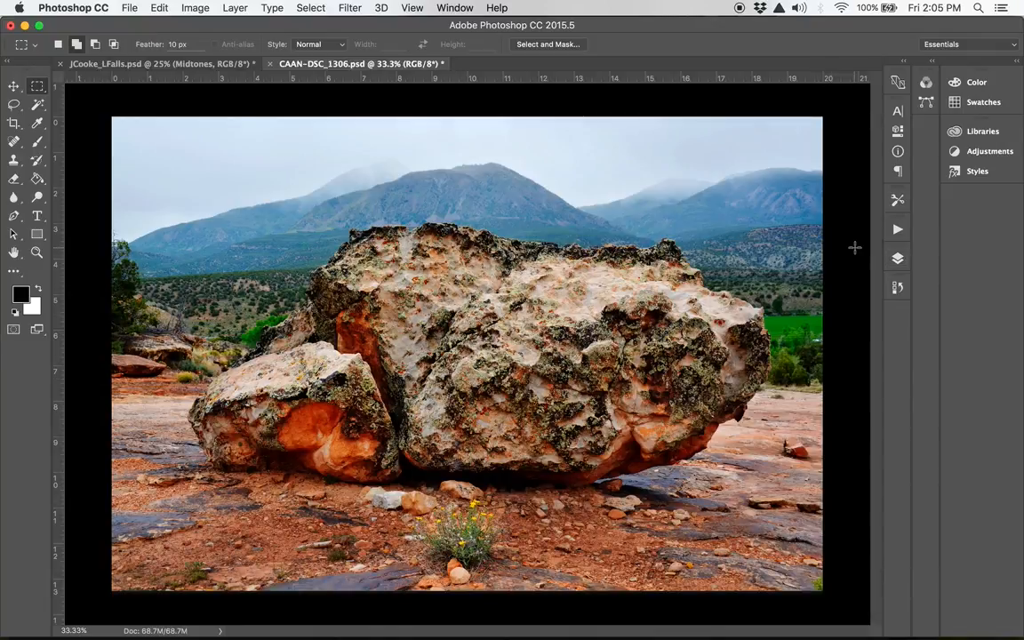
{"action": "left_click", "coordinate": [310, 8]}
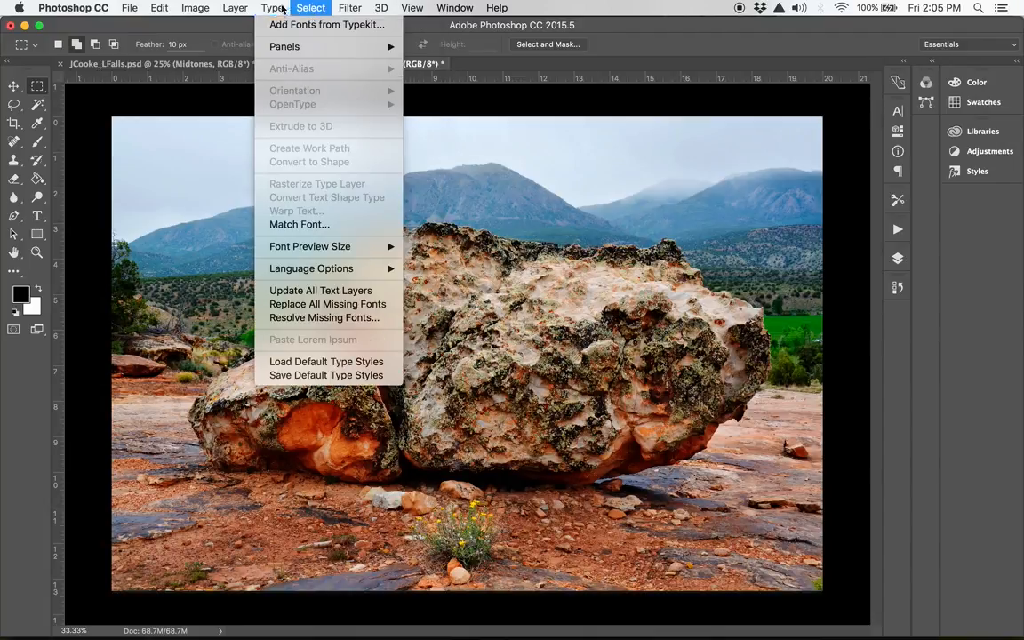
{"action": "mouse_move", "coordinate": [236, 9]}
{"action": "mouse_move", "coordinate": [194, 13]}
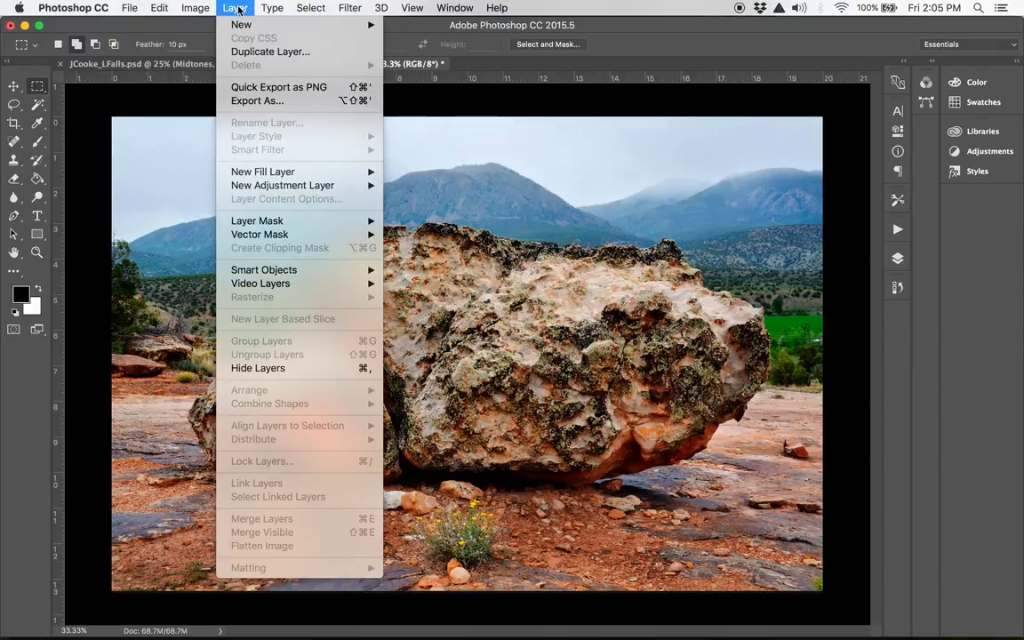
{"action": "mouse_move", "coordinate": [317, 9]}
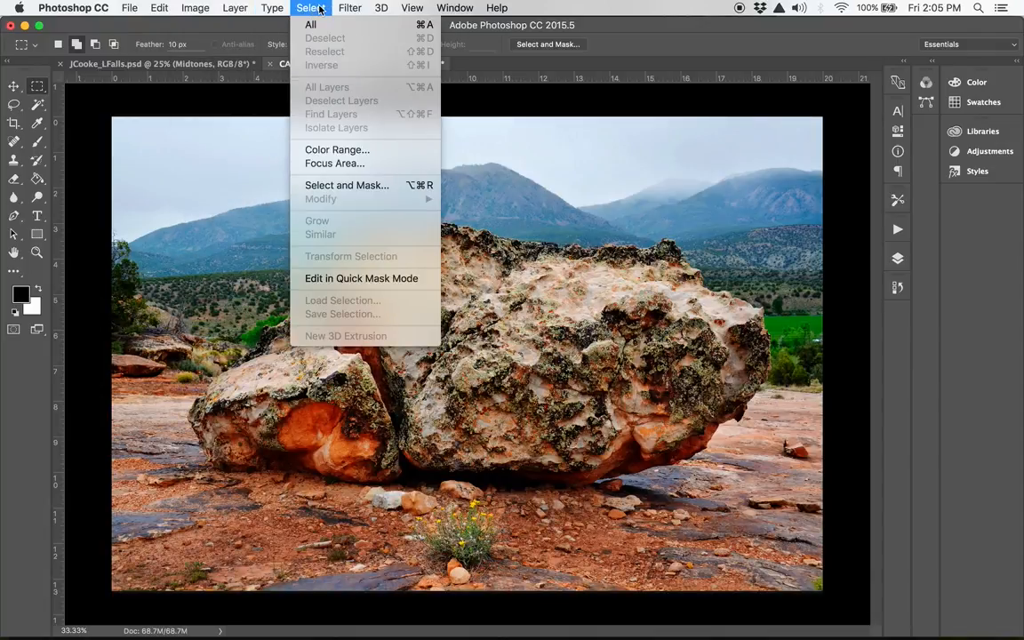
{"action": "left_click", "coordinate": [334, 150]}
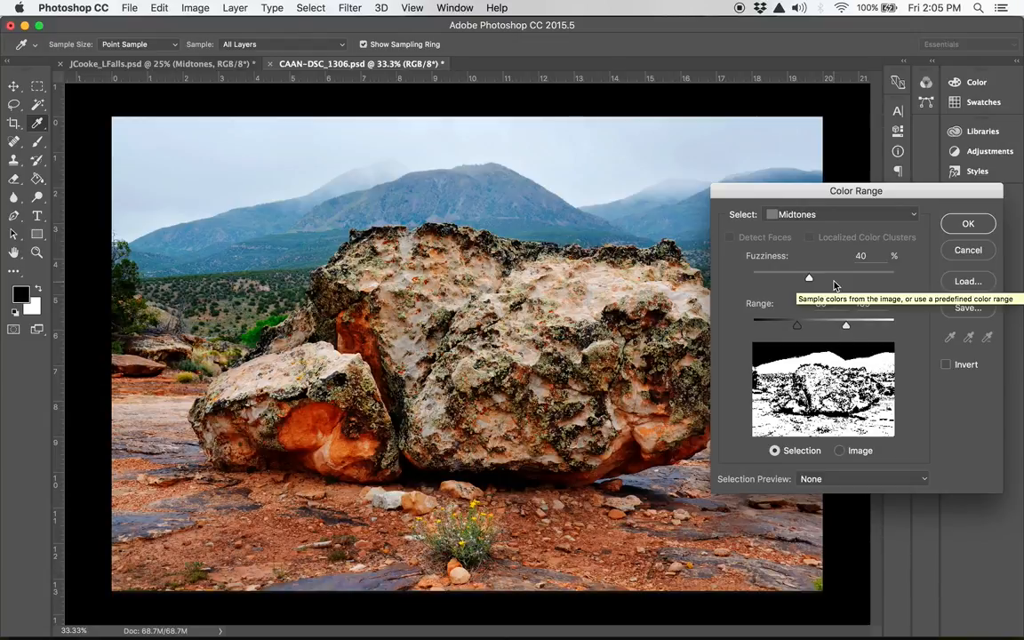
{"action": "left_click", "coordinate": [914, 214]}
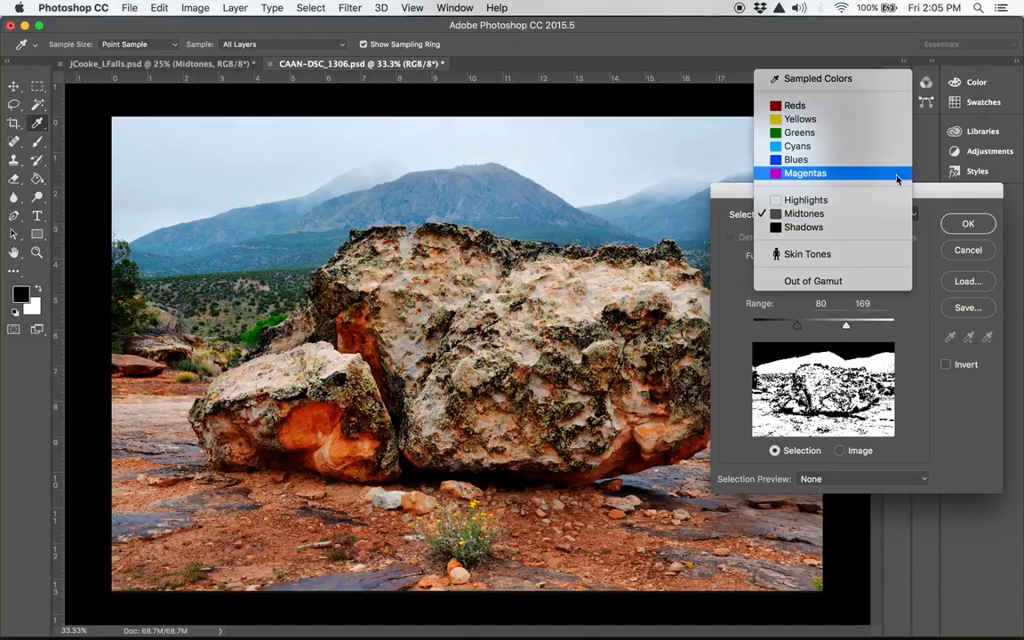
{"action": "left_click", "coordinate": [893, 200]}
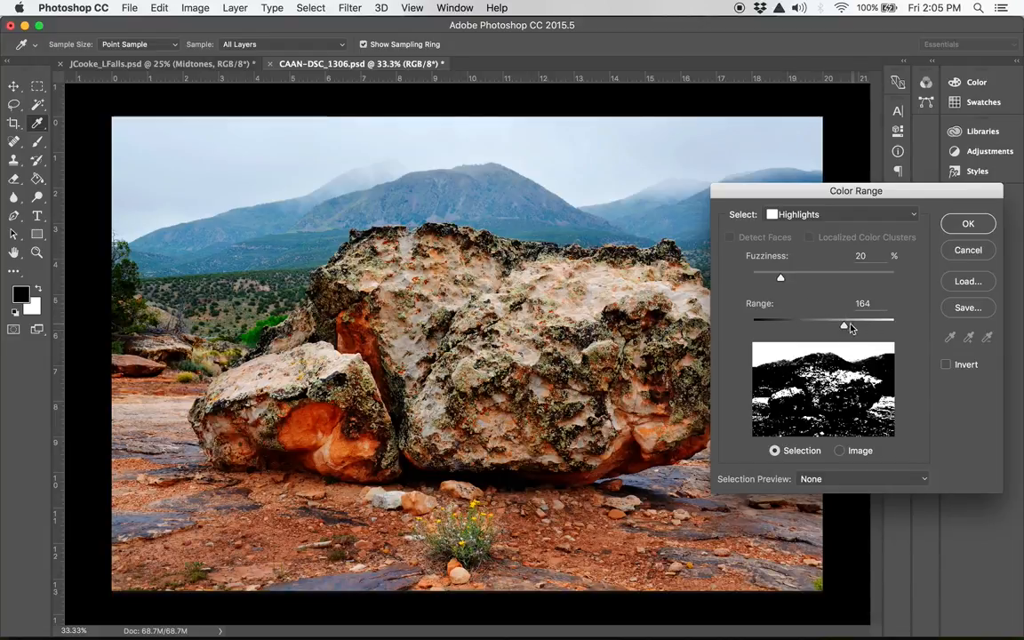
Step: Test the Color Range highlights cutoff at 255, set it to 164, and apply the selection
{"action": "left_click_drag", "start_coordinate": [844, 324], "coordinate": [909, 326]}
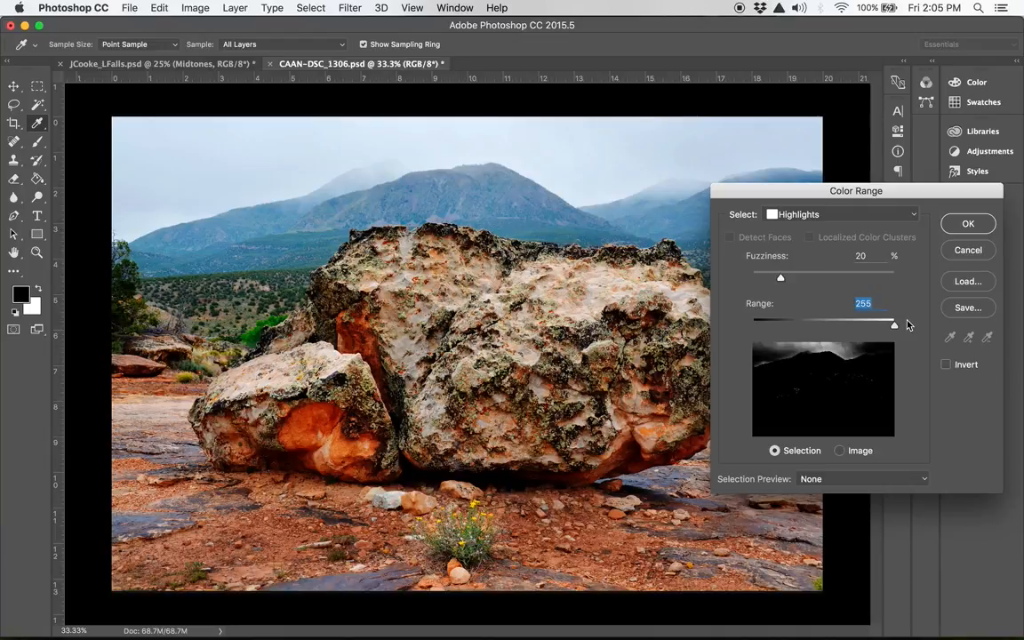
{"action": "left_click_drag", "start_coordinate": [895, 325], "coordinate": [844, 334]}
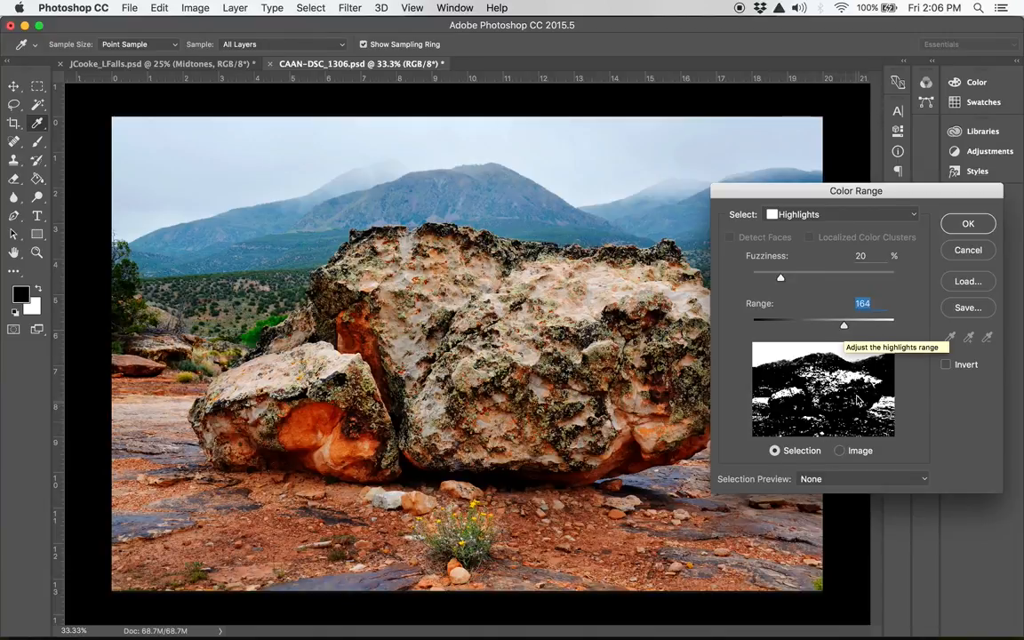
{"action": "left_click", "coordinate": [967, 225]}
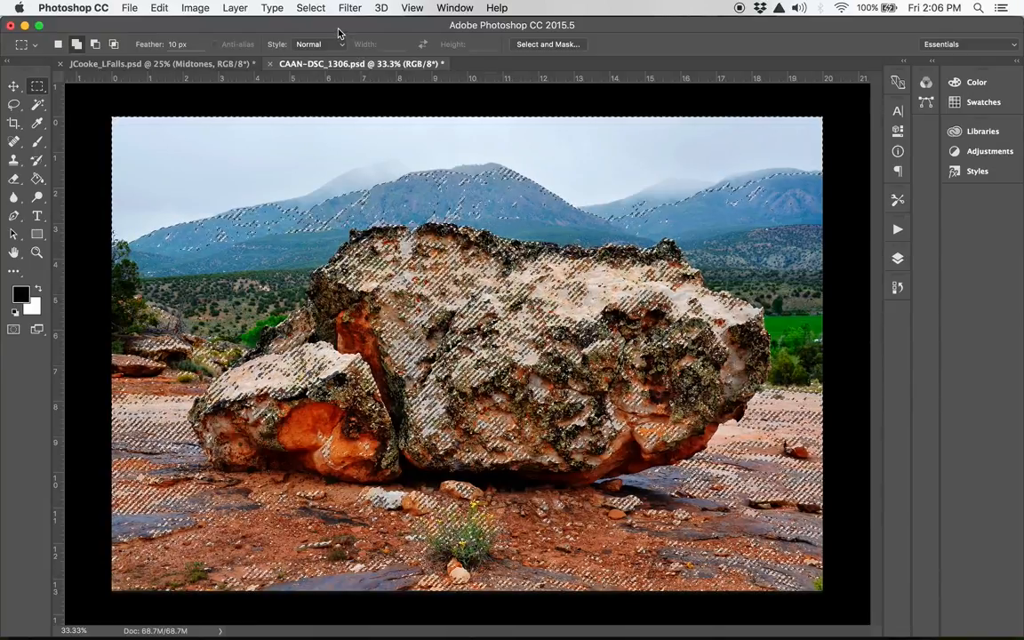
Step: Feather the highlights selection with a radius of 6 pixels
{"action": "left_click", "coordinate": [313, 9]}
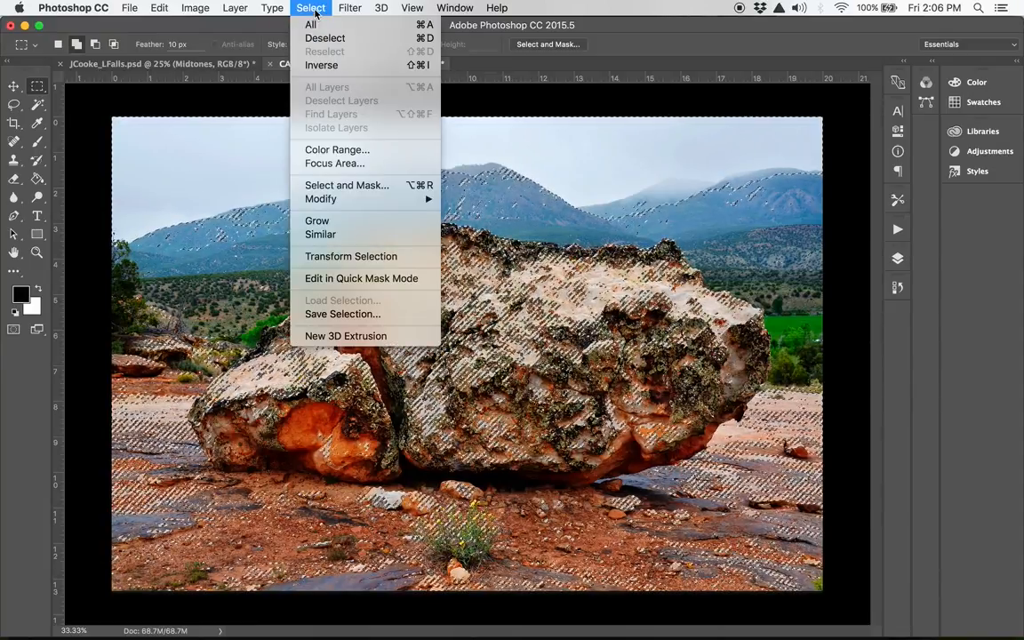
{"action": "mouse_move", "coordinate": [409, 199]}
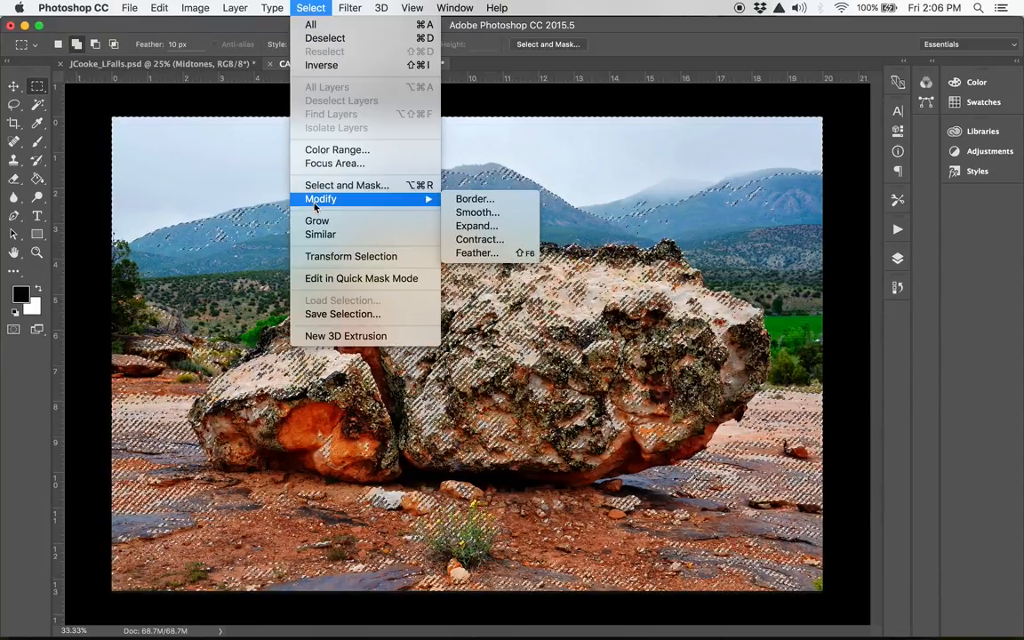
{"action": "left_click", "coordinate": [481, 260]}
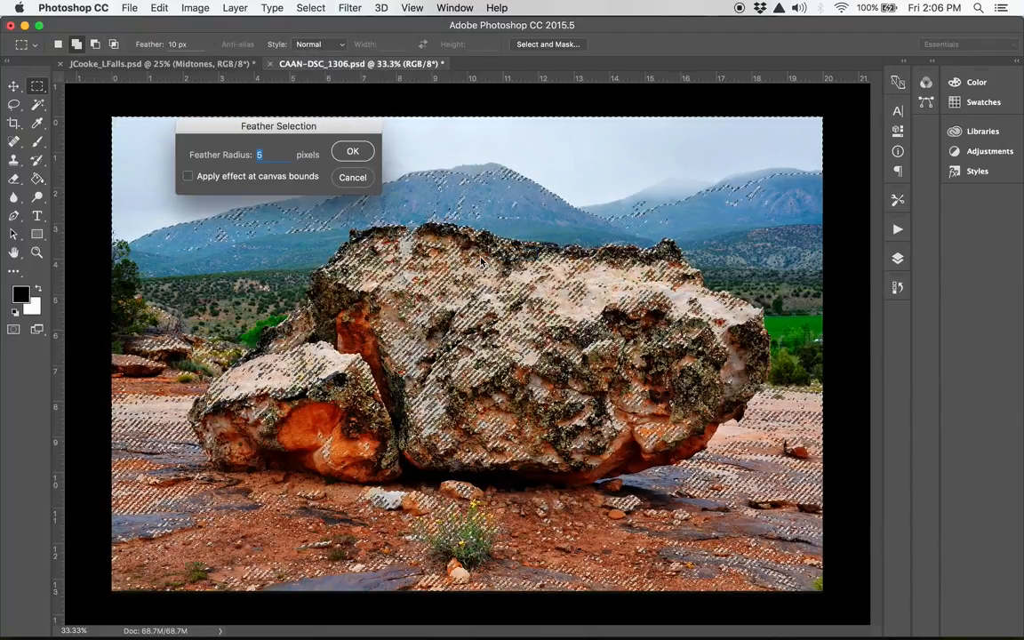
{"action": "type", "text": "8"}
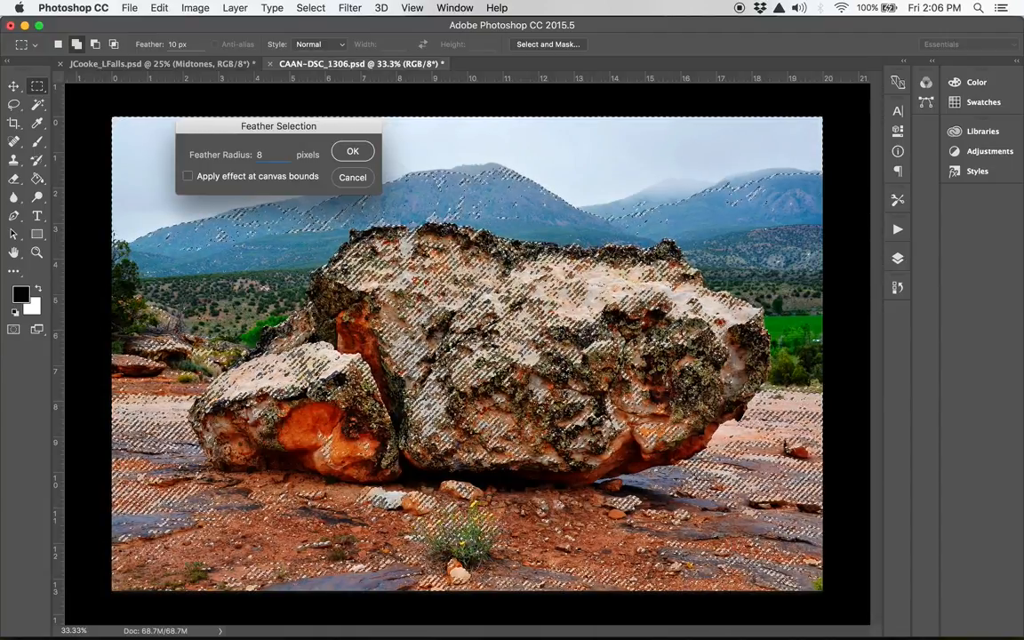
{"action": "key", "text": "BackSpace"}
{"action": "type", "text": "6"}
{"action": "left_click", "coordinate": [355, 151]}
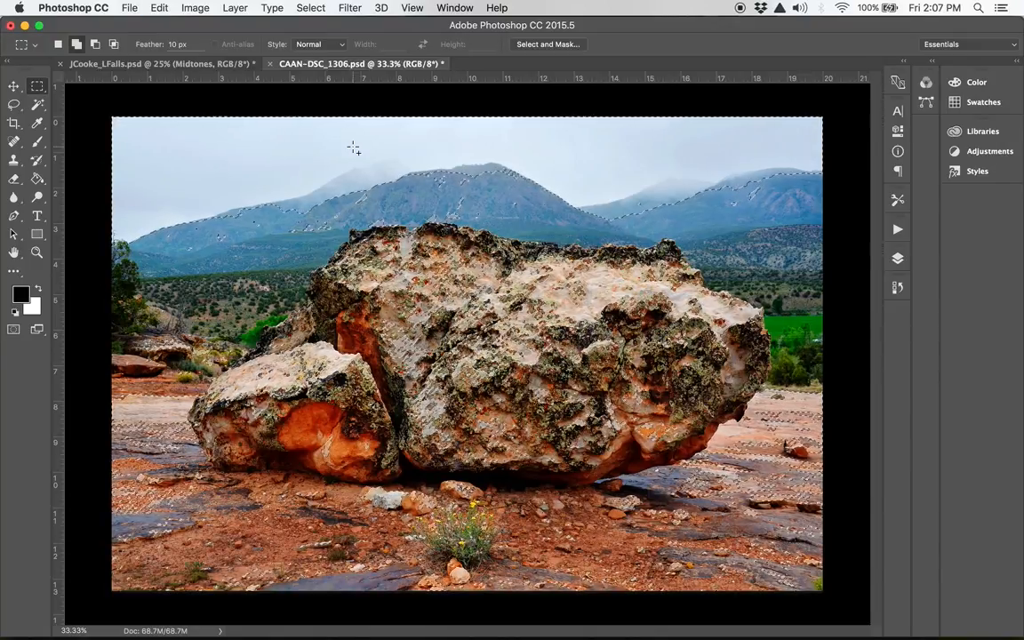
Step: Place a copy of the selected highlights on a new layer named Highlights and check it with the Background layer temporarily hidden
{"action": "left_click", "coordinate": [897, 258]}
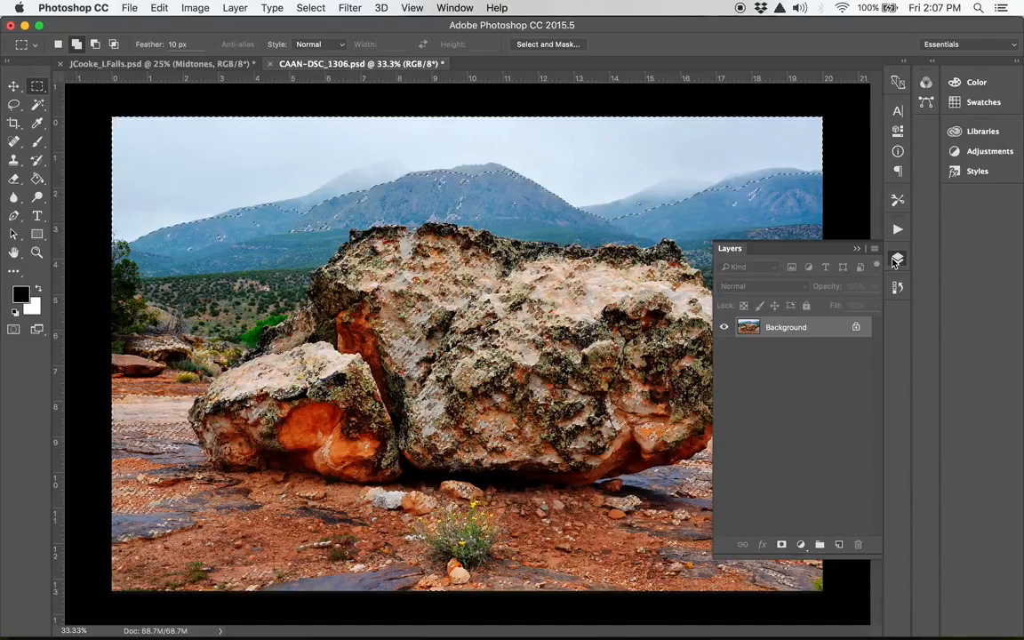
{"action": "left_click", "coordinate": [840, 546]}
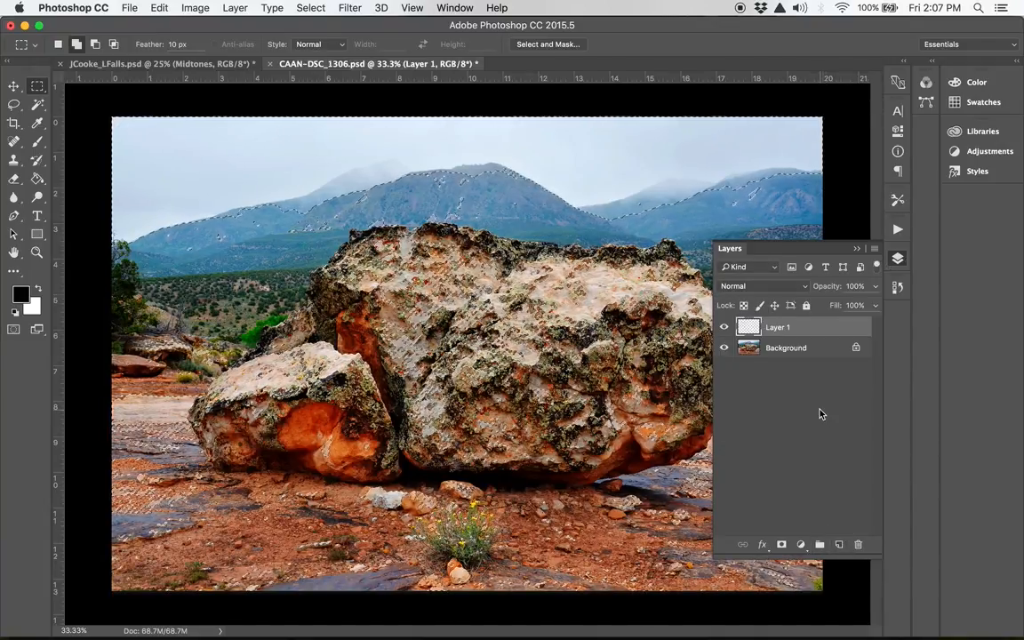
{"action": "key", "text": "shift+F5"}
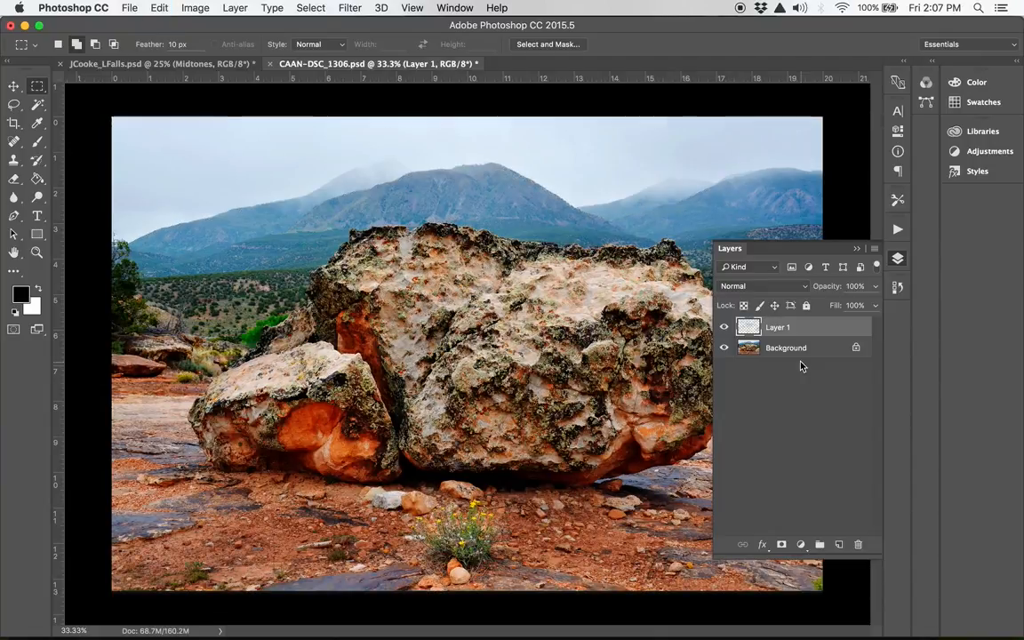
{"action": "double_click", "coordinate": [779, 327]}
{"action": "type", "text": "Highlights"}
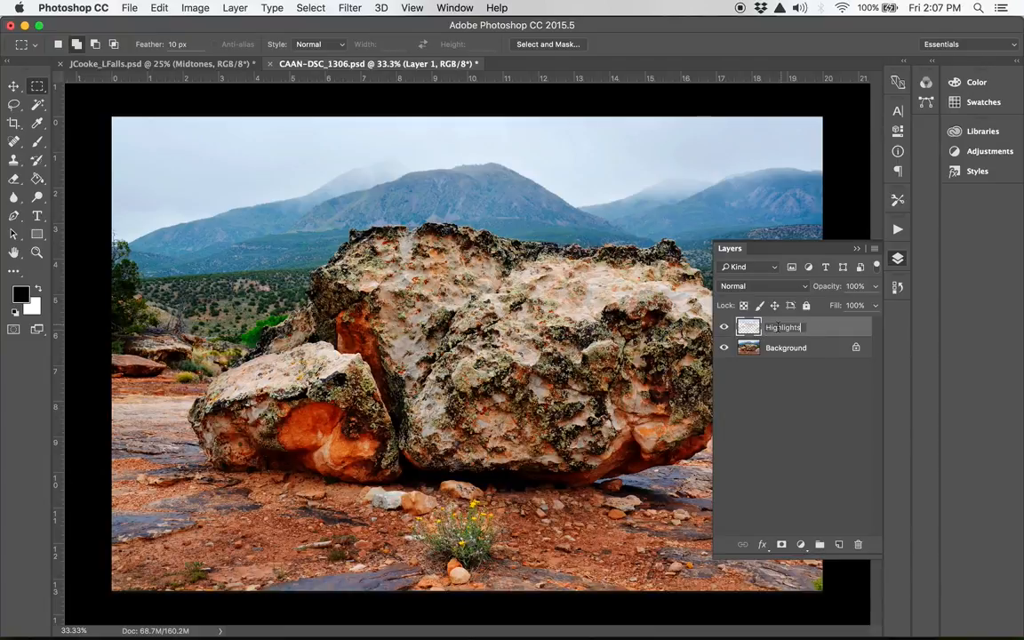
{"action": "key", "text": "Return"}
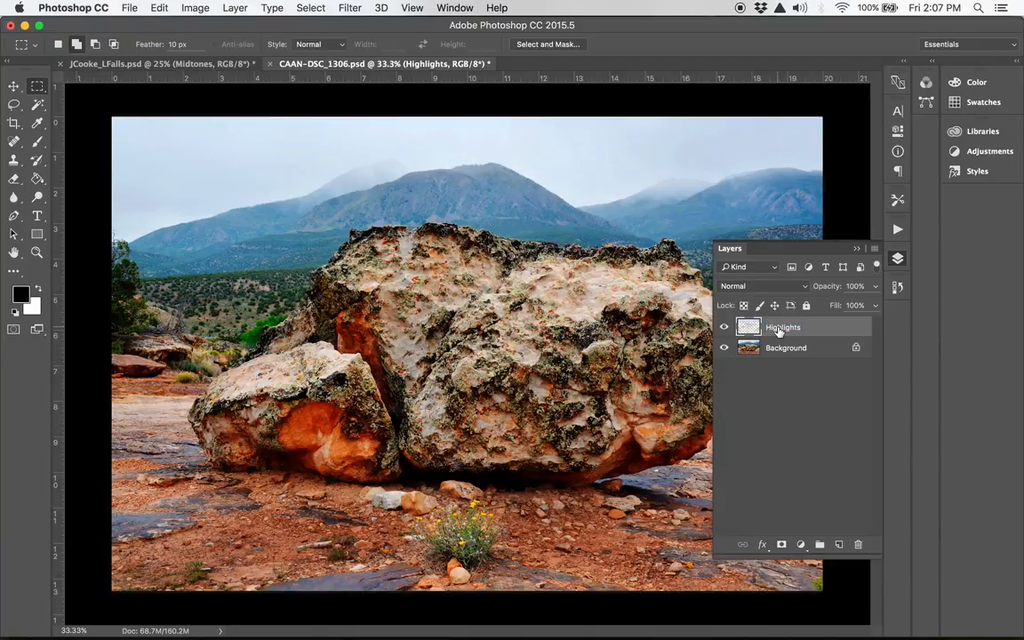
{"action": "left_click", "coordinate": [725, 349]}
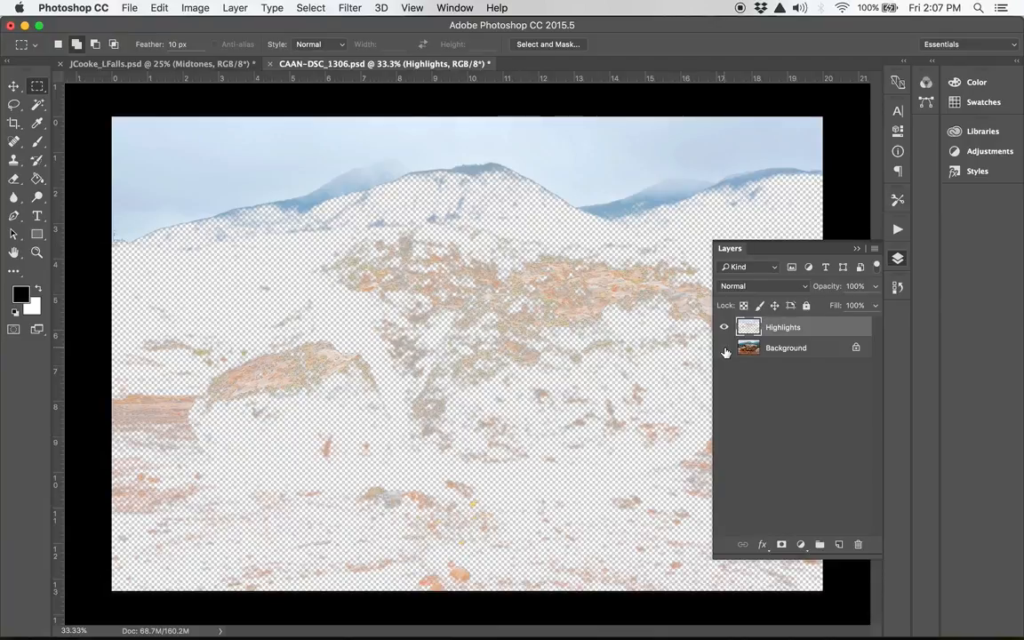
{"action": "left_click", "coordinate": [724, 348]}
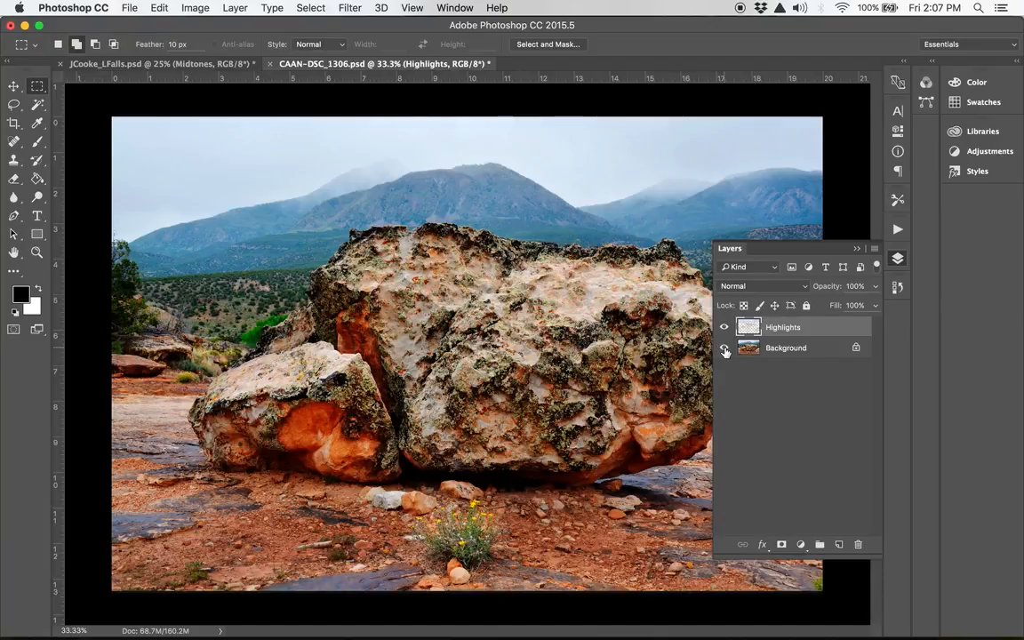
Step: Select the Background layer's midtones with Color Range, using a tonal range of 80 to 170
{"action": "left_click", "coordinate": [770, 349]}
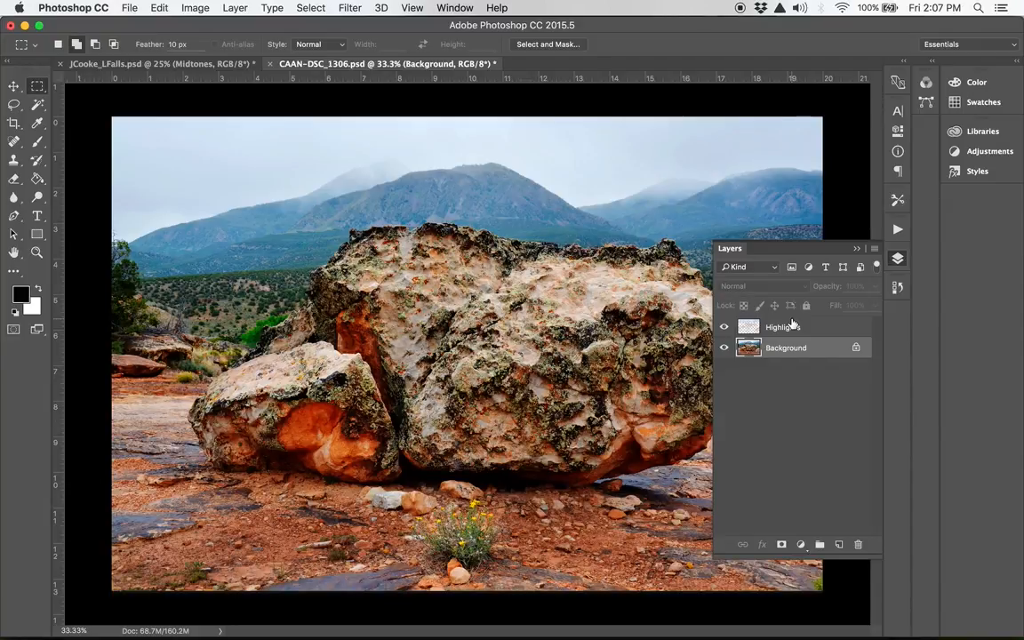
{"action": "left_click", "coordinate": [307, 8]}
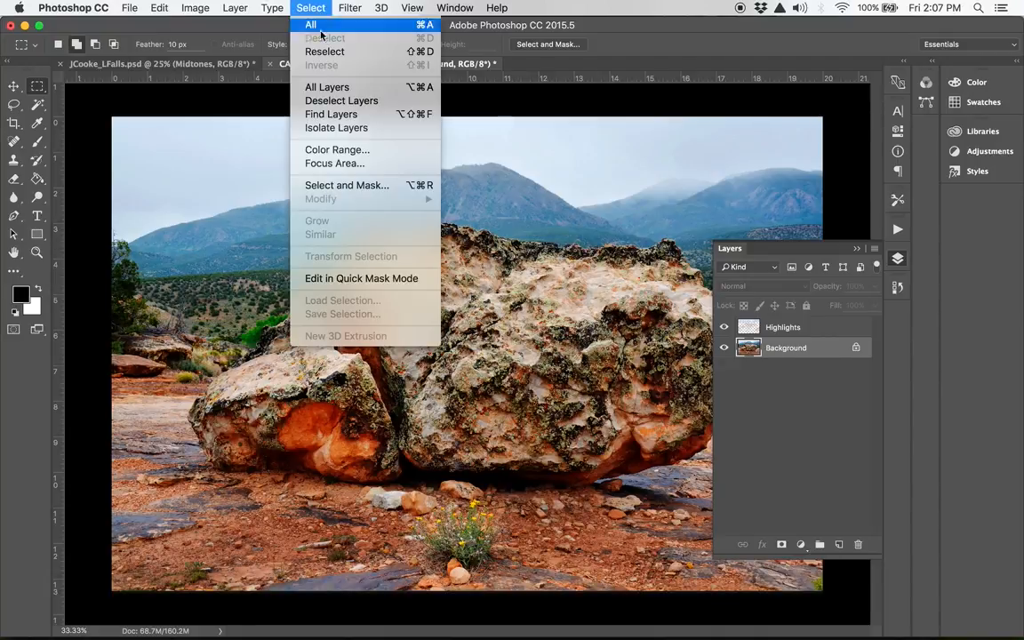
{"action": "left_click", "coordinate": [331, 150]}
{"action": "left_click", "coordinate": [887, 219]}
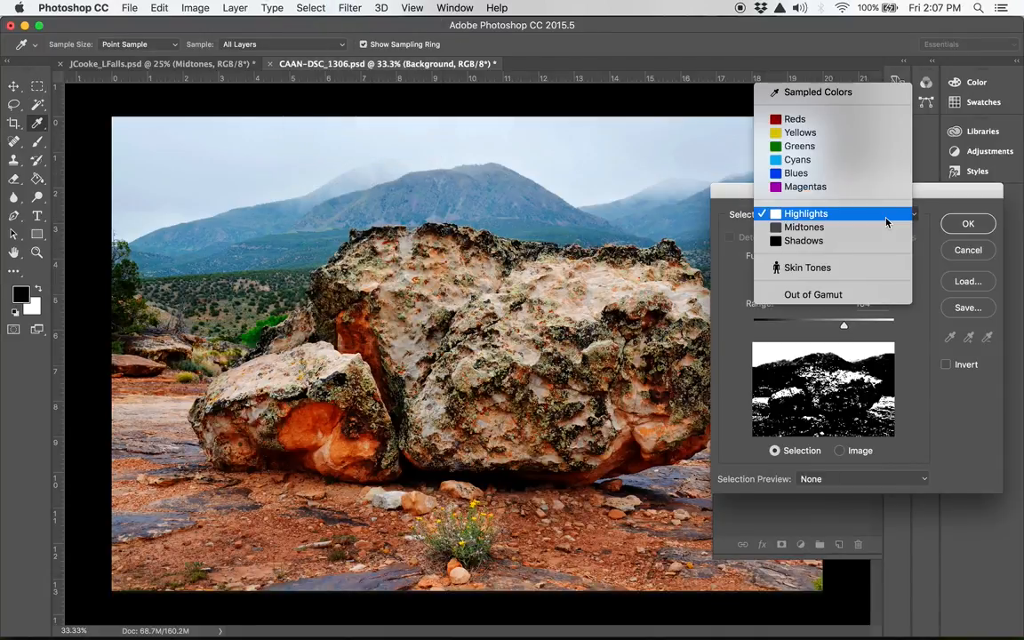
{"action": "left_click", "coordinate": [887, 230]}
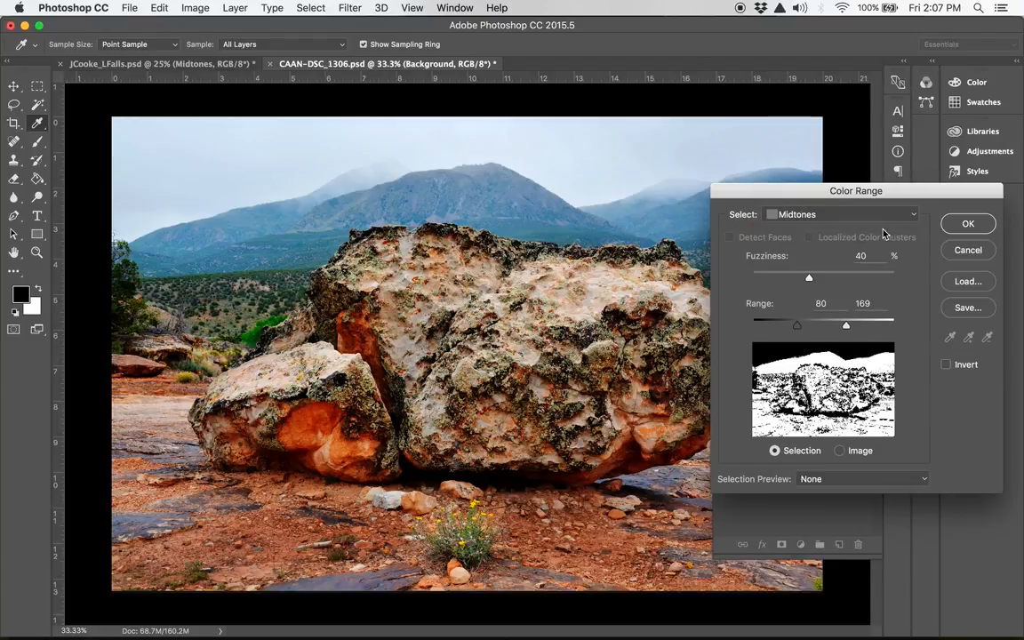
{"action": "left_click", "coordinate": [847, 327]}
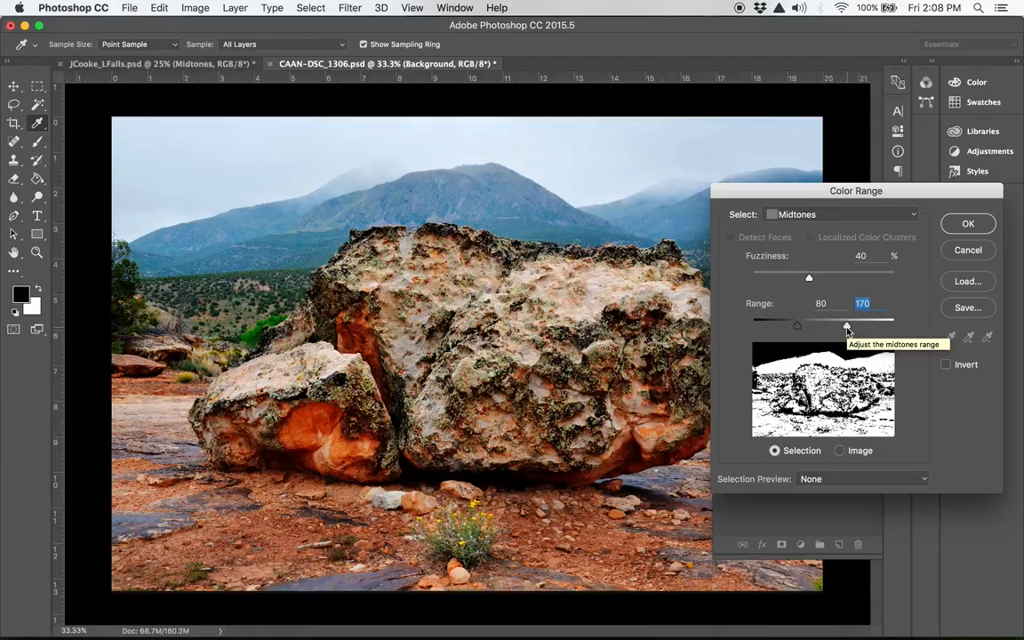
{"action": "left_click", "coordinate": [968, 225]}
{"action": "key", "text": "m"}
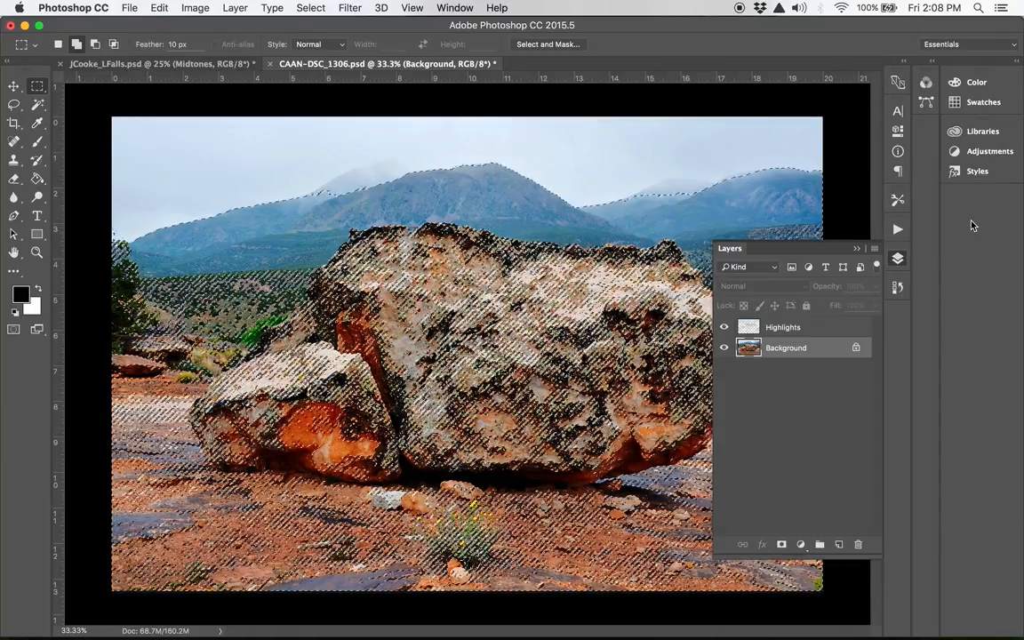
Step: Feather the midtones selection with a radius of 5 pixels
{"action": "left_click", "coordinate": [310, 7]}
{"action": "mouse_move", "coordinate": [325, 199]}
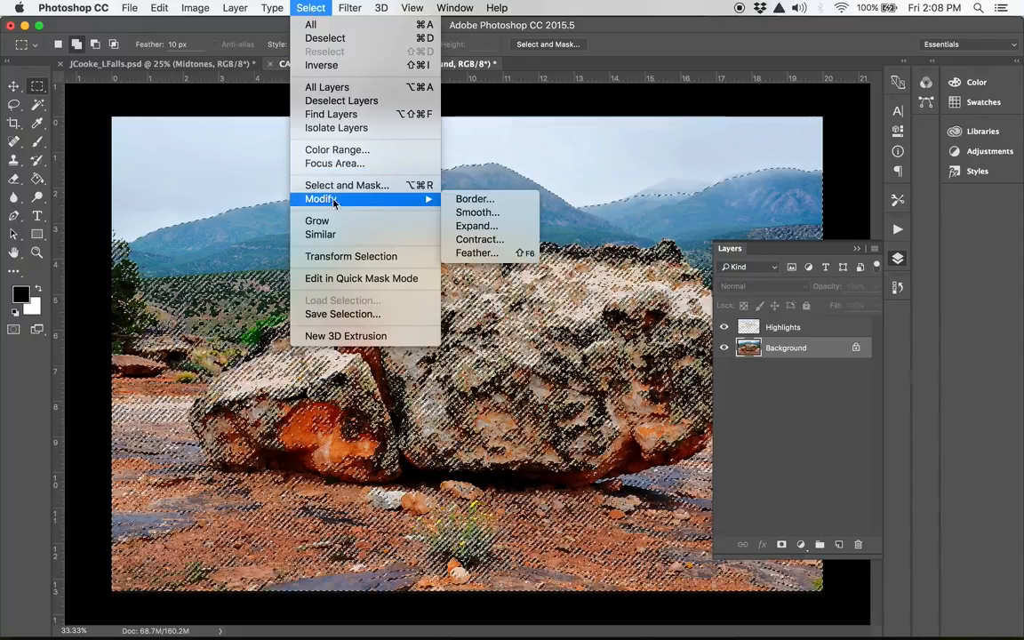
{"action": "left_click", "coordinate": [473, 253]}
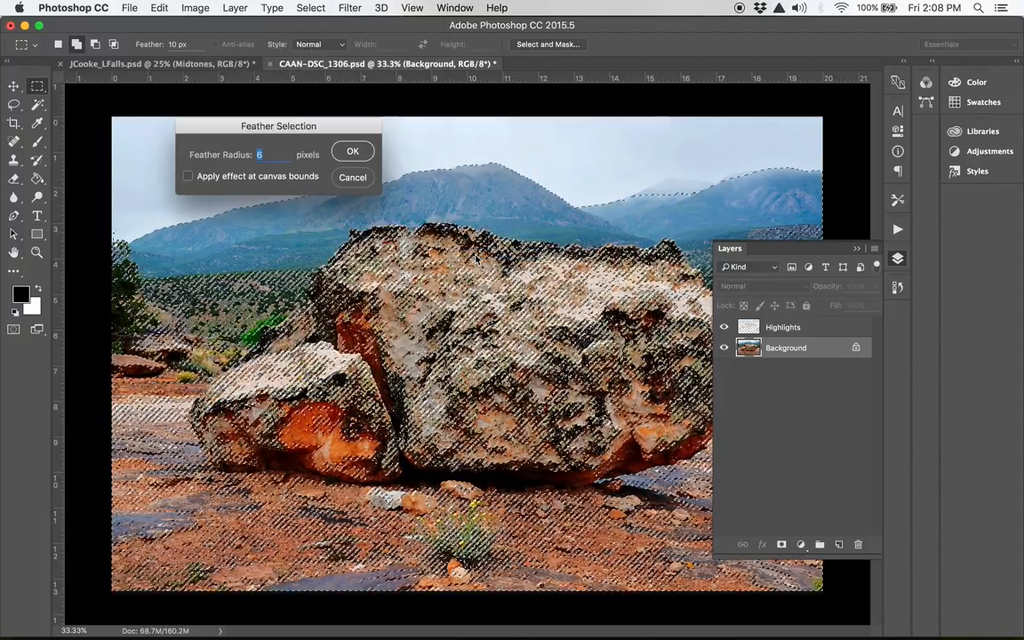
{"action": "type", "text": "5"}
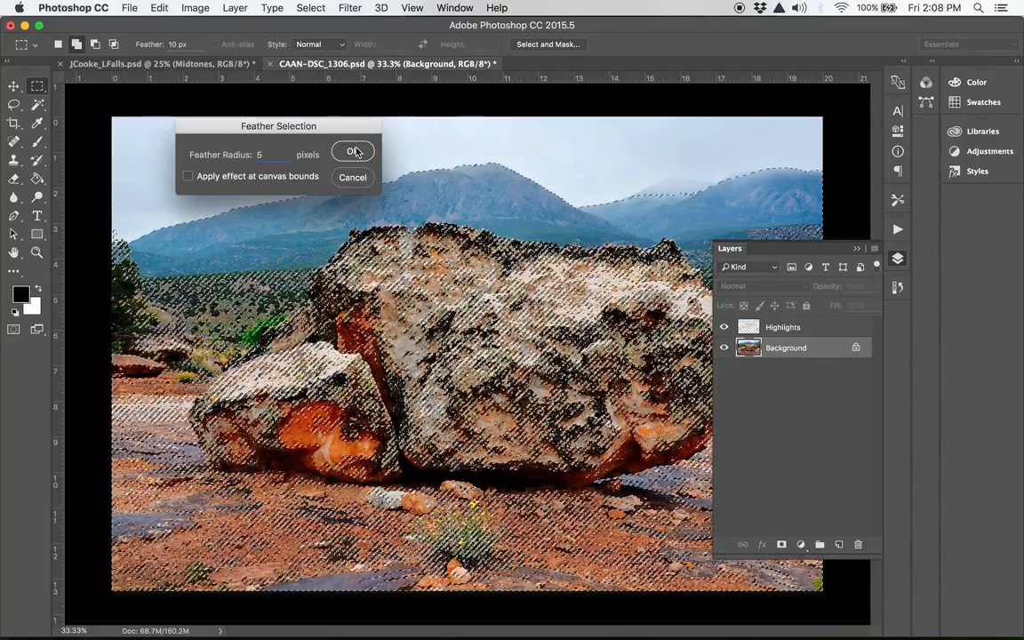
{"action": "left_click", "coordinate": [353, 152]}
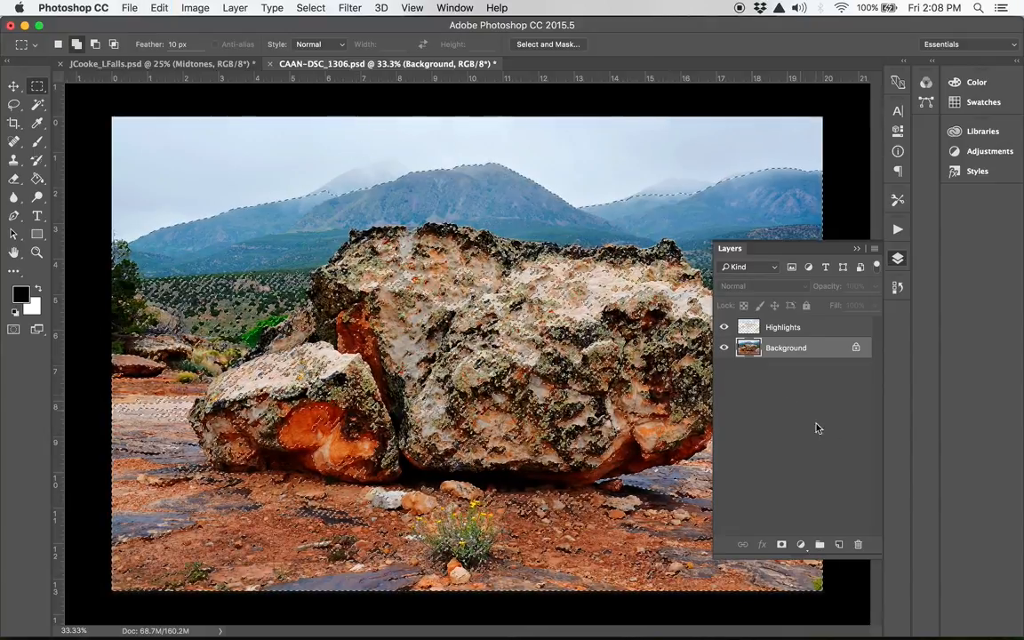
Step: Paste a copy of the selected midtones onto a new layer above the Background and name it Midtones
{"action": "left_click", "coordinate": [840, 544]}
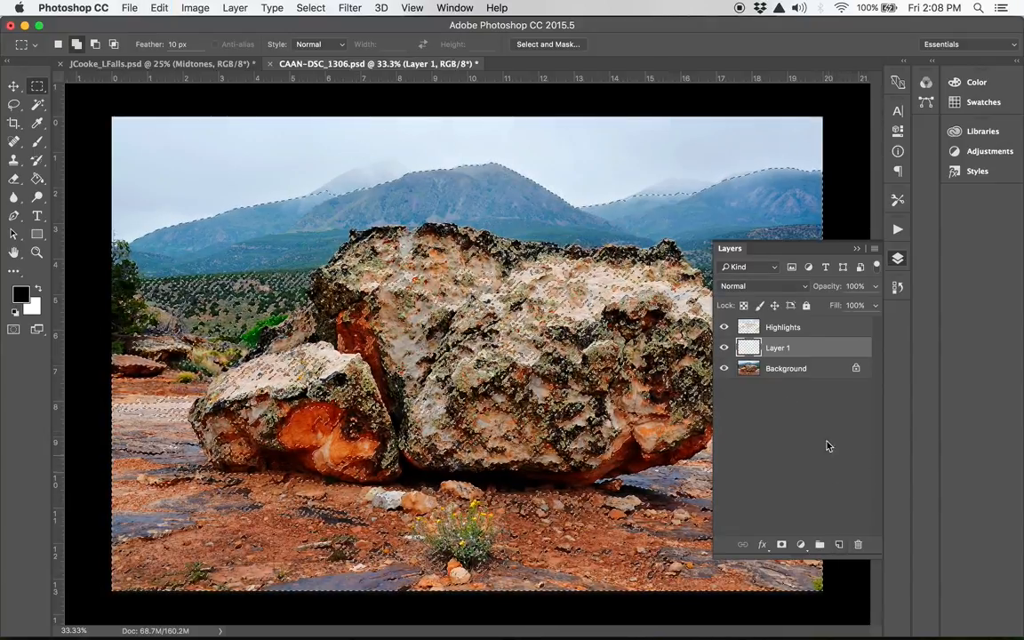
{"action": "double_click", "coordinate": [779, 347]}
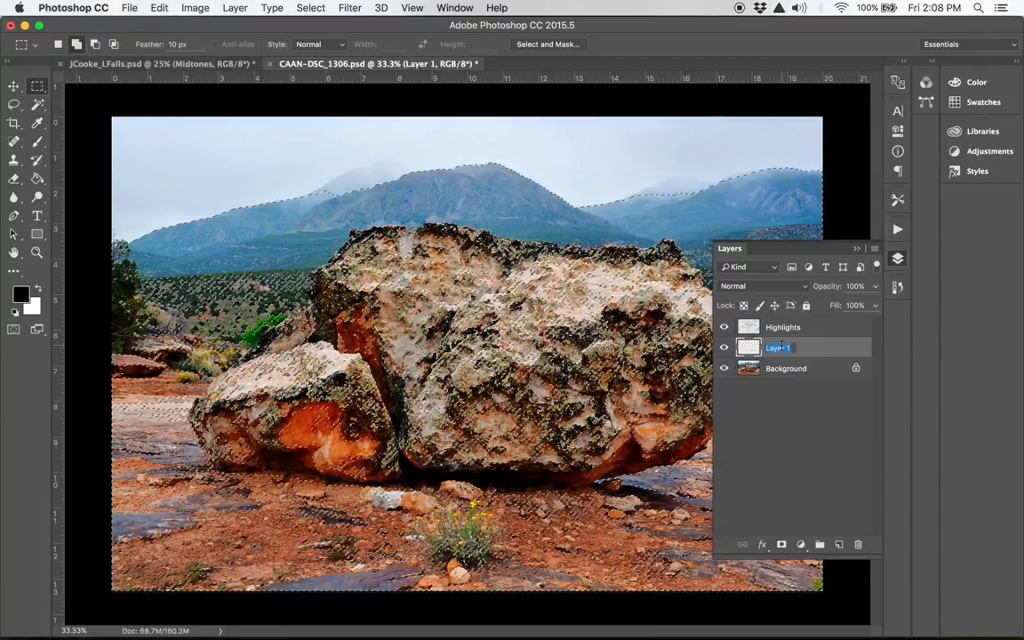
{"action": "left_click", "coordinate": [752, 350]}
{"action": "key", "text": "super+v"}
{"action": "double_click", "coordinate": [779, 348]}
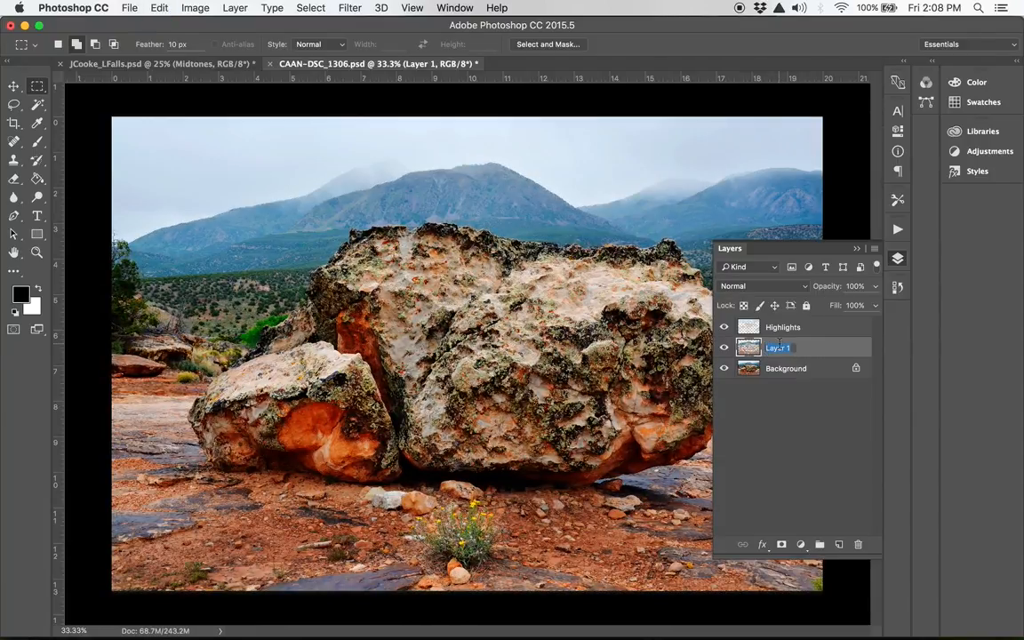
{"action": "type", "text": "Midtones"}
{"action": "key", "text": "Return"}
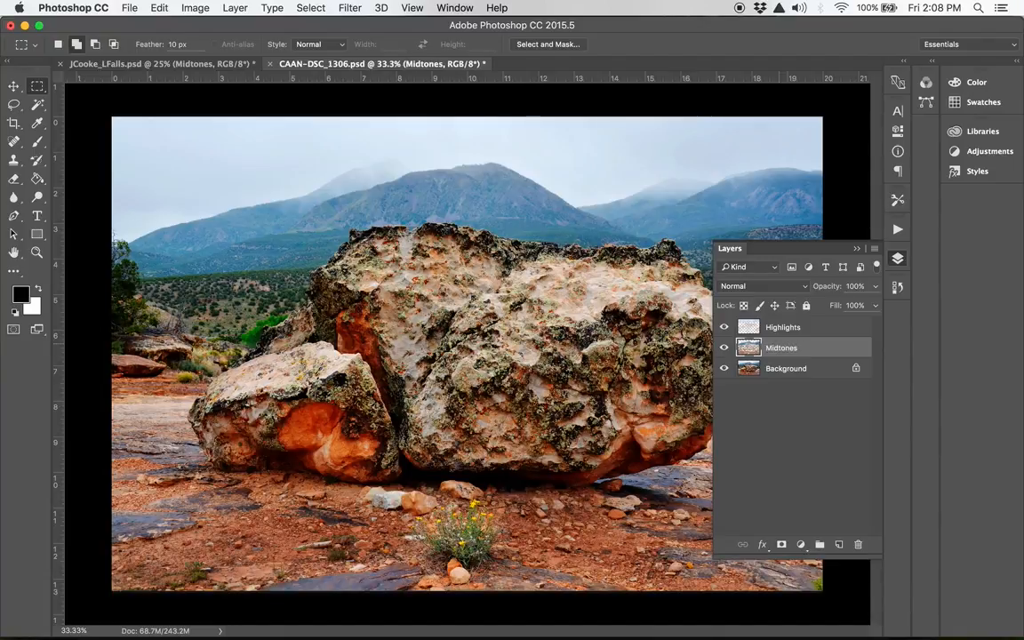
Step: Select the Background layer's shadows with Color Range, using the Shadows preset
{"action": "left_click", "coordinate": [773, 369]}
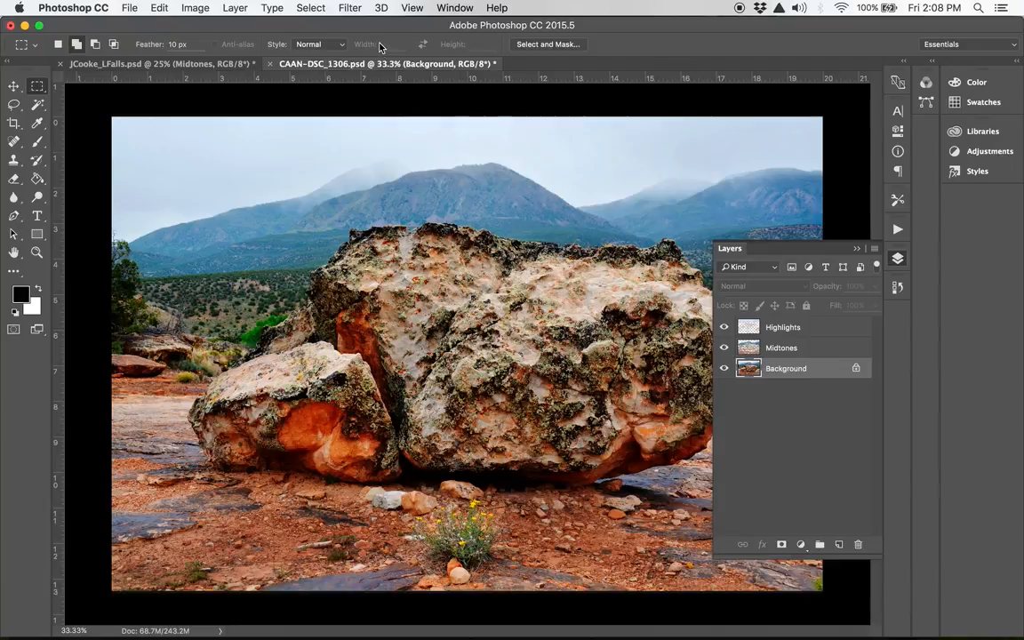
{"action": "left_click", "coordinate": [302, 9]}
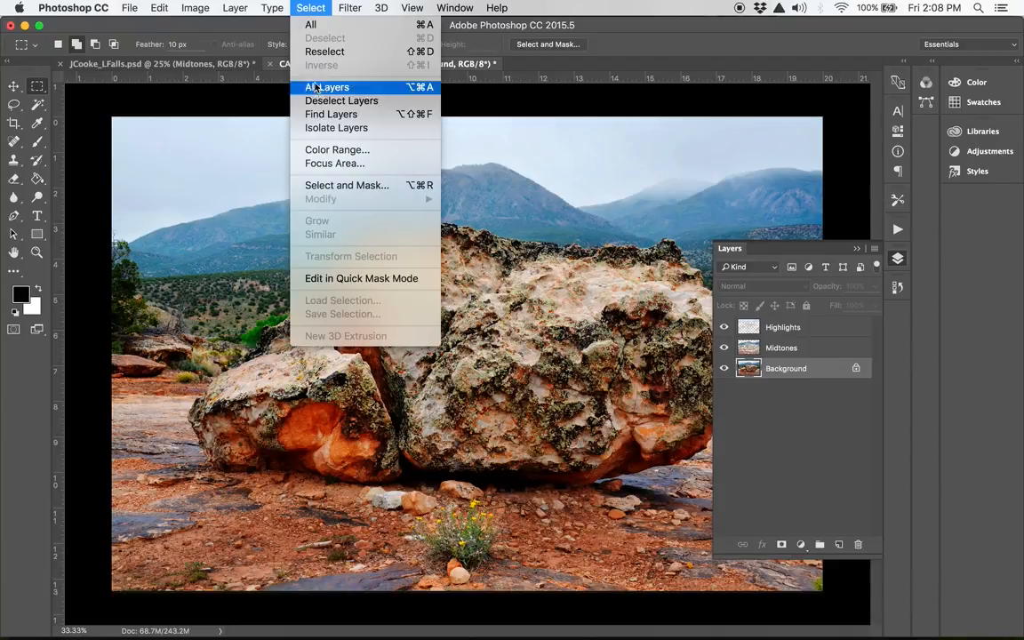
{"action": "left_click", "coordinate": [323, 153]}
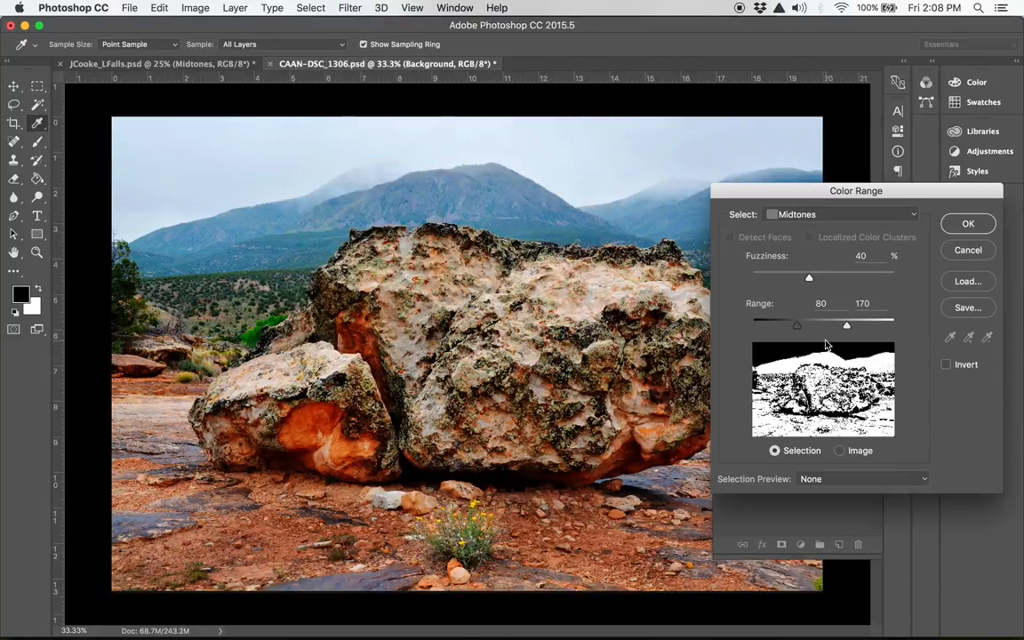
{"action": "left_click", "coordinate": [836, 216]}
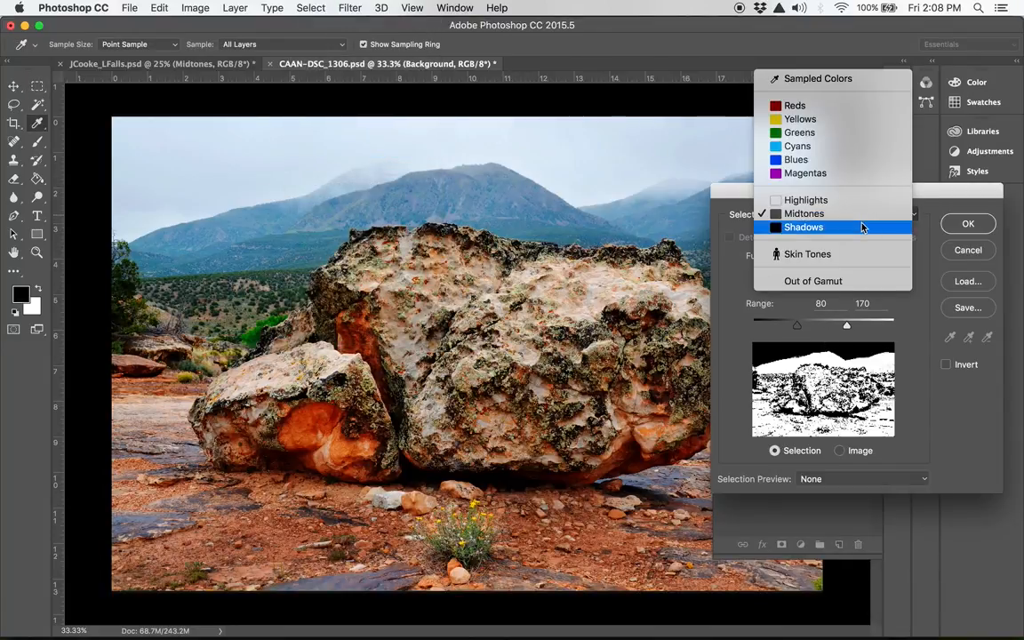
{"action": "left_click", "coordinate": [863, 226]}
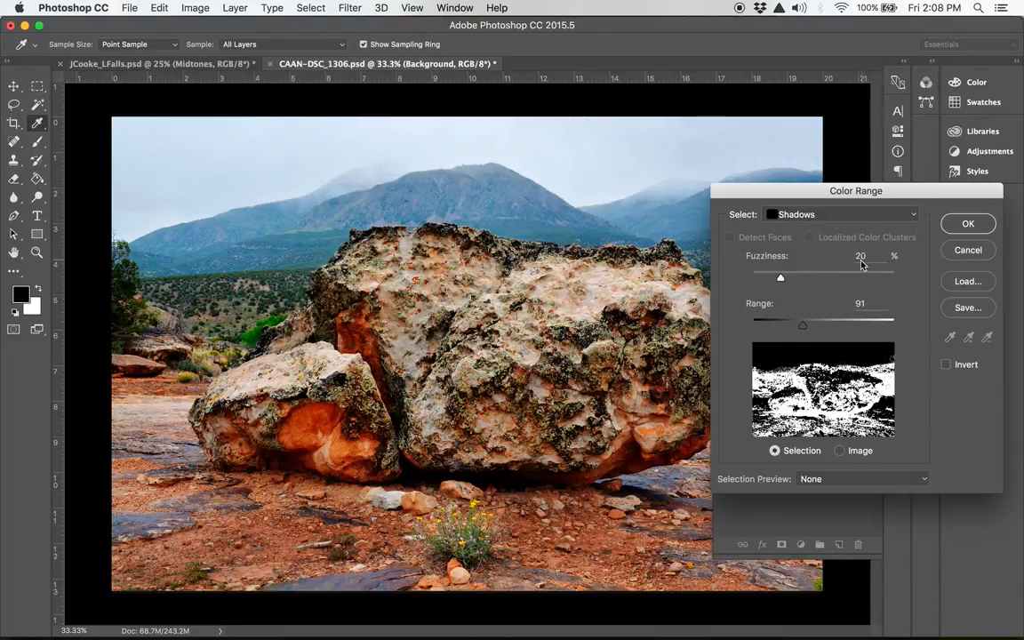
{"action": "left_click", "coordinate": [803, 332]}
{"action": "left_click", "coordinate": [968, 223]}
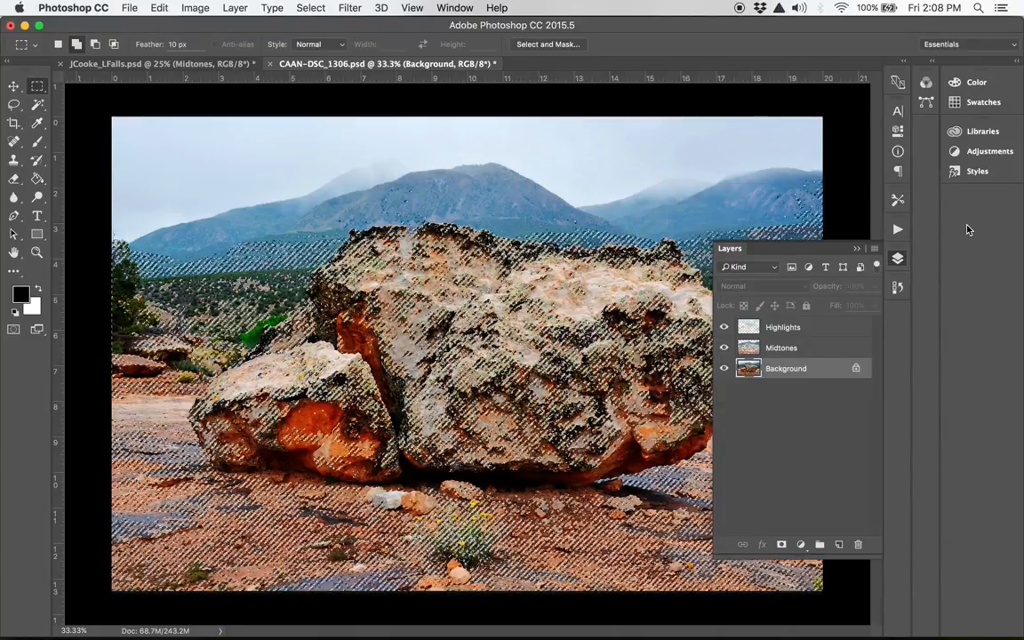
Step: Feather the shadows selection with a radius of 6 pixels
{"action": "left_click", "coordinate": [310, 7]}
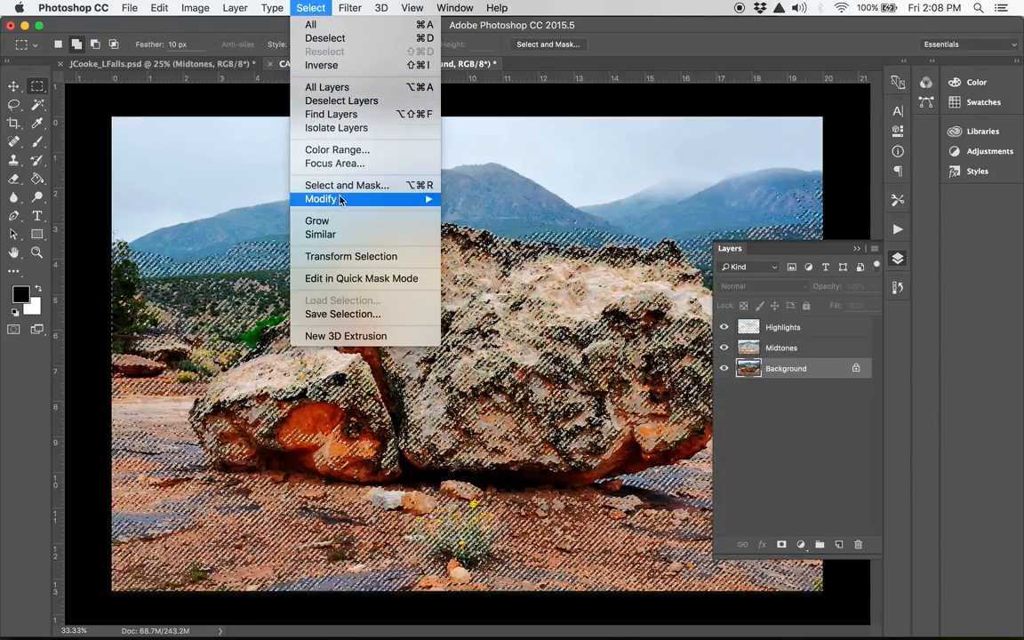
{"action": "mouse_move", "coordinate": [341, 199]}
{"action": "left_click", "coordinate": [458, 252]}
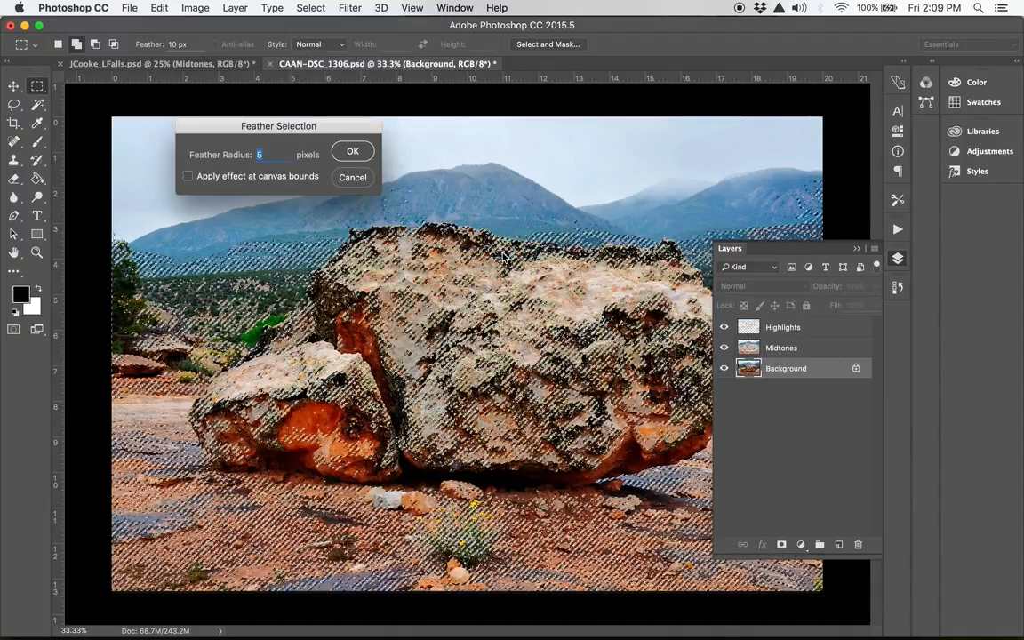
{"action": "type", "text": "6"}
{"action": "left_click", "coordinate": [354, 152]}
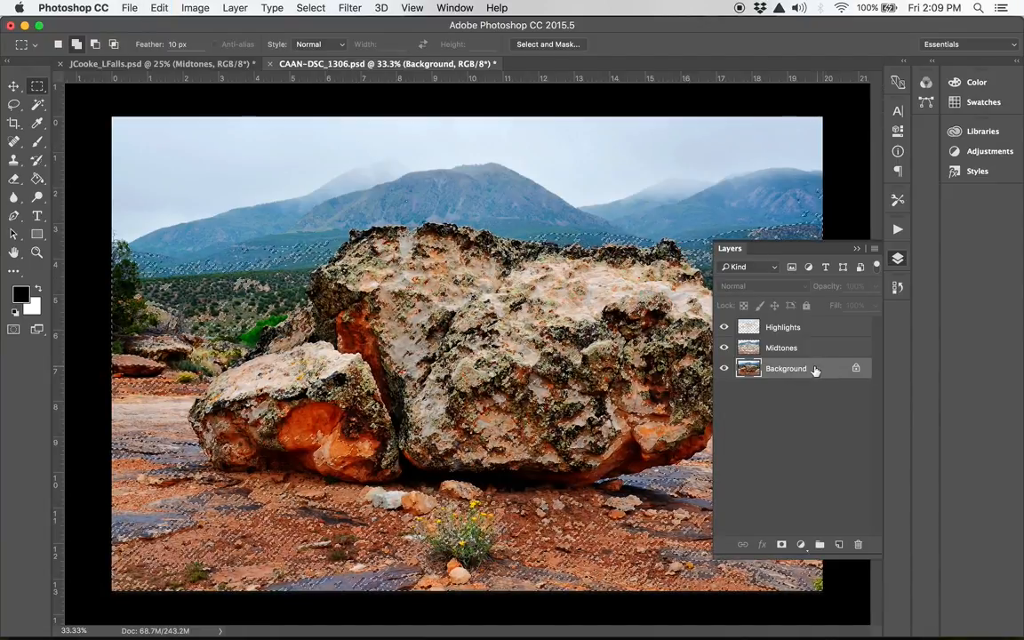
Step: Paste a copy of the selected shadows onto a new layer above the Background and name it Shadows
{"action": "left_click", "coordinate": [837, 545]}
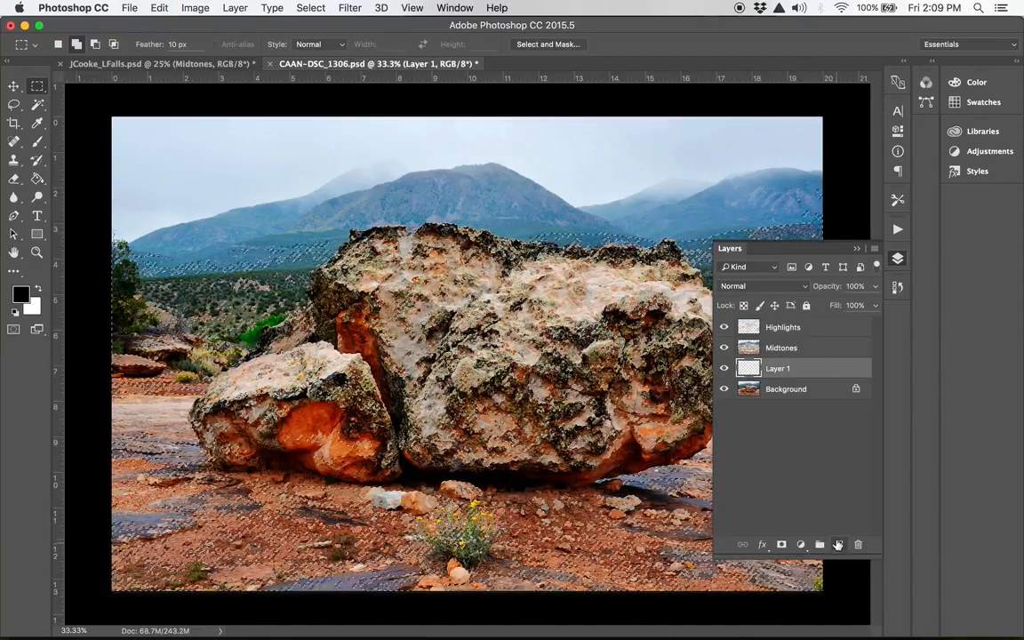
{"action": "key", "text": "super+v"}
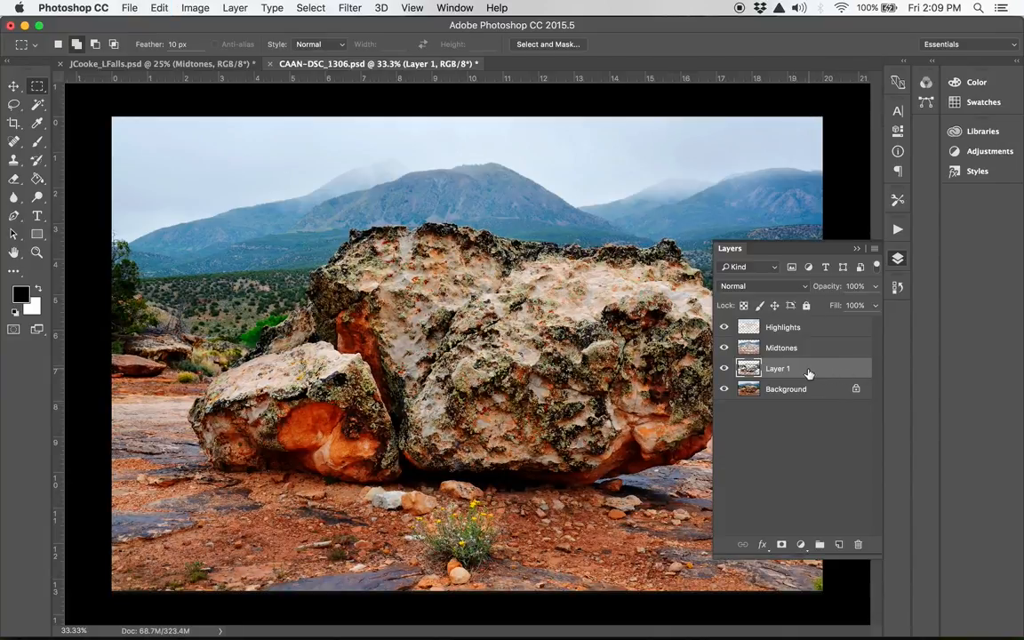
{"action": "double_click", "coordinate": [780, 368]}
{"action": "type", "text": "Shadows"}
{"action": "key", "text": "Return"}
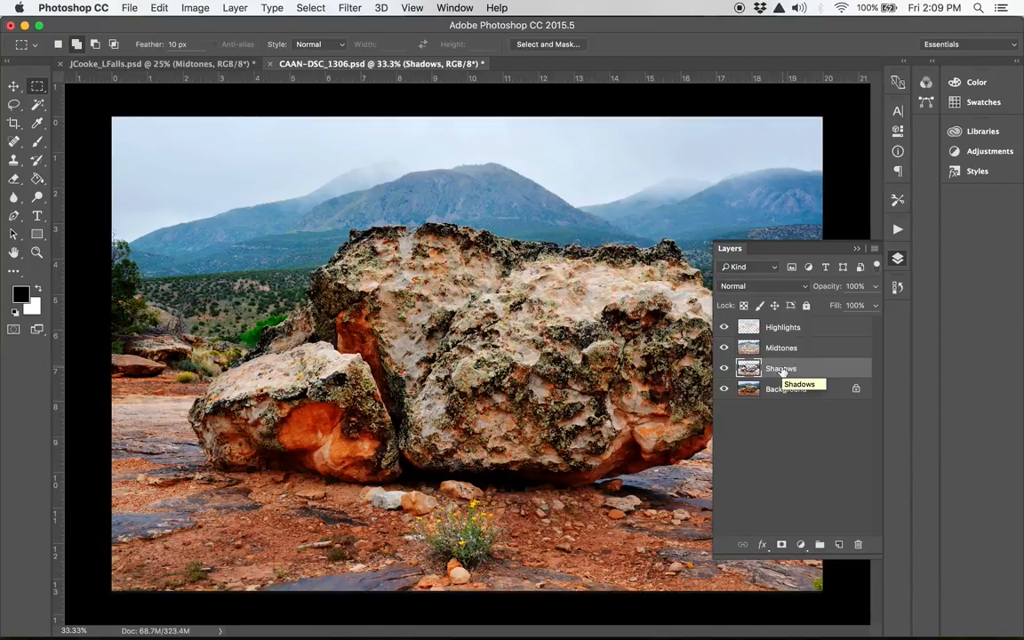
Step: Toggle the Background layer's visibility repeatedly to compare the combined tonal layers with the original photo
{"action": "left_click", "coordinate": [725, 390]}
{"action": "left_click", "coordinate": [725, 391]}
{"action": "left_click", "coordinate": [724, 390]}
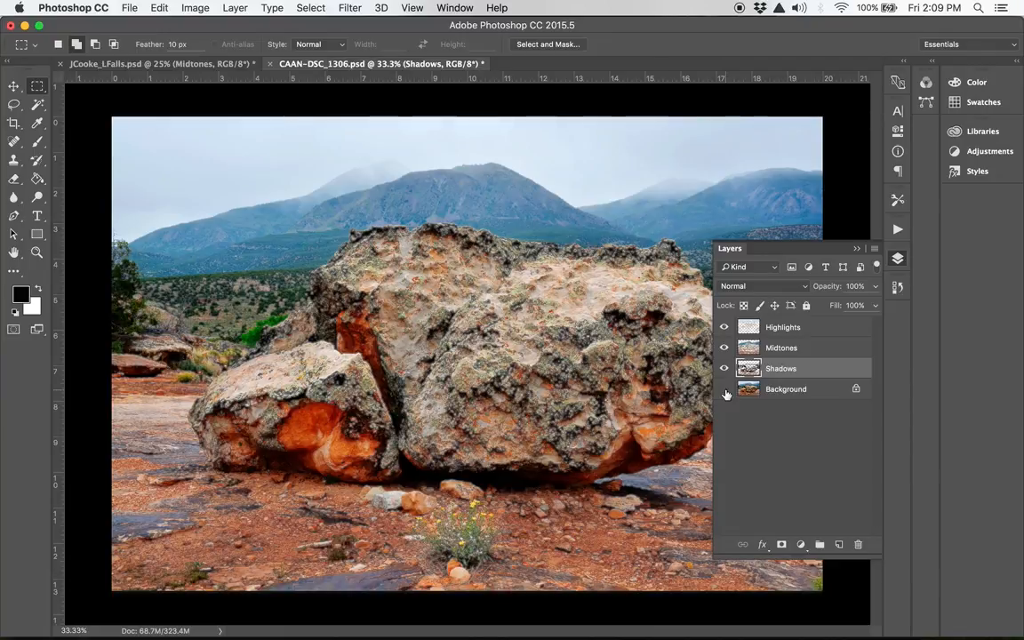
{"action": "left_click", "coordinate": [726, 394]}
{"action": "left_click", "coordinate": [727, 394]}
{"action": "left_click", "coordinate": [727, 394]}
{"action": "left_click", "coordinate": [726, 393]}
{"action": "left_click", "coordinate": [726, 394]}
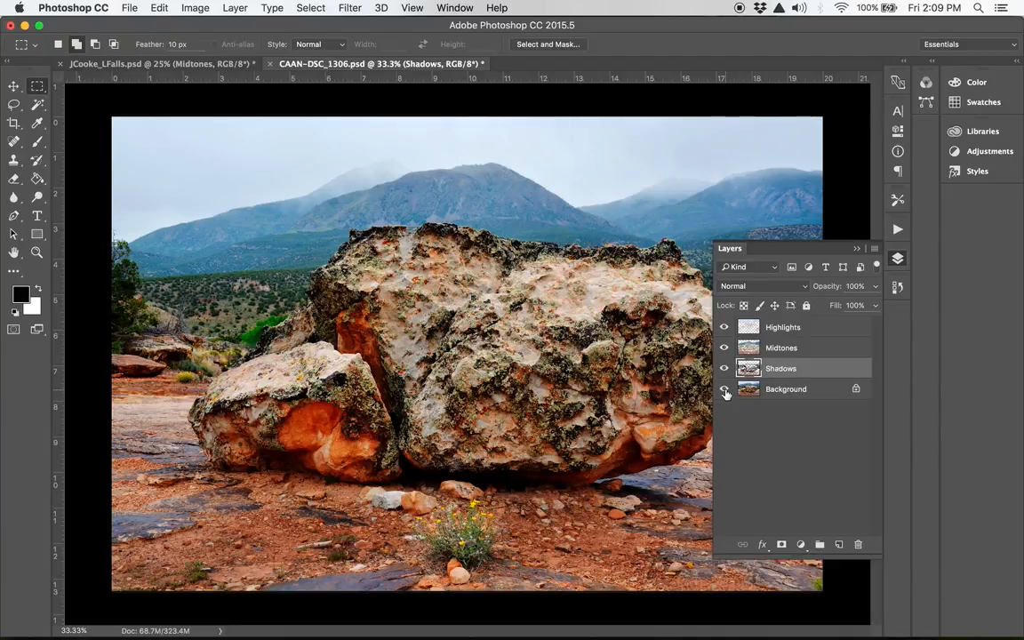
Step: View the Highlights, Midtones and Shadows layers each on their own, and make all layers including the Background visible again
{"action": "left_click", "coordinate": [725, 392]}
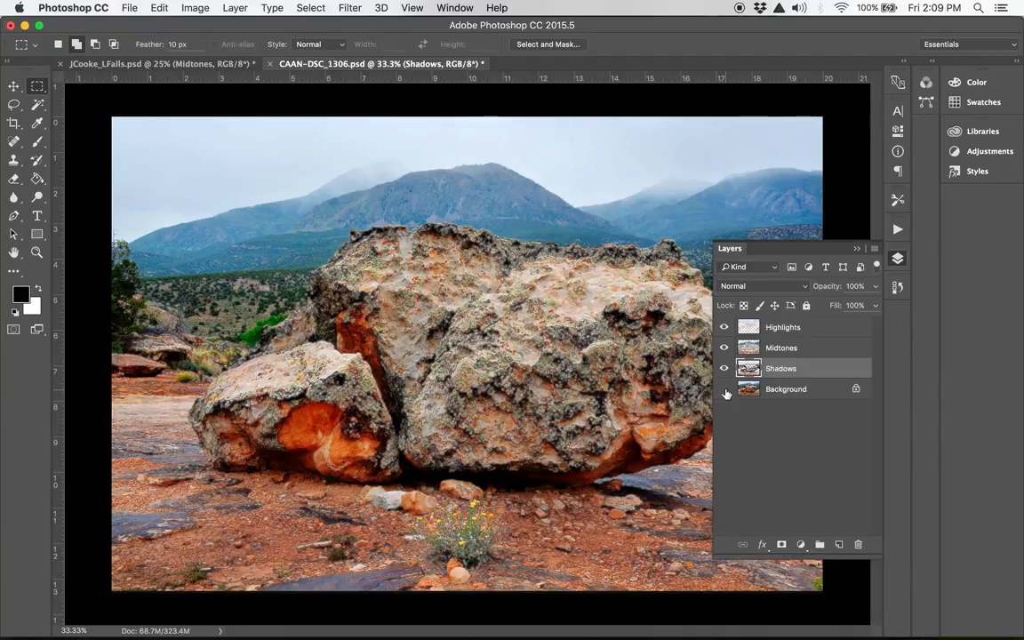
{"action": "left_click", "coordinate": [724, 368]}
{"action": "left_click", "coordinate": [724, 348]}
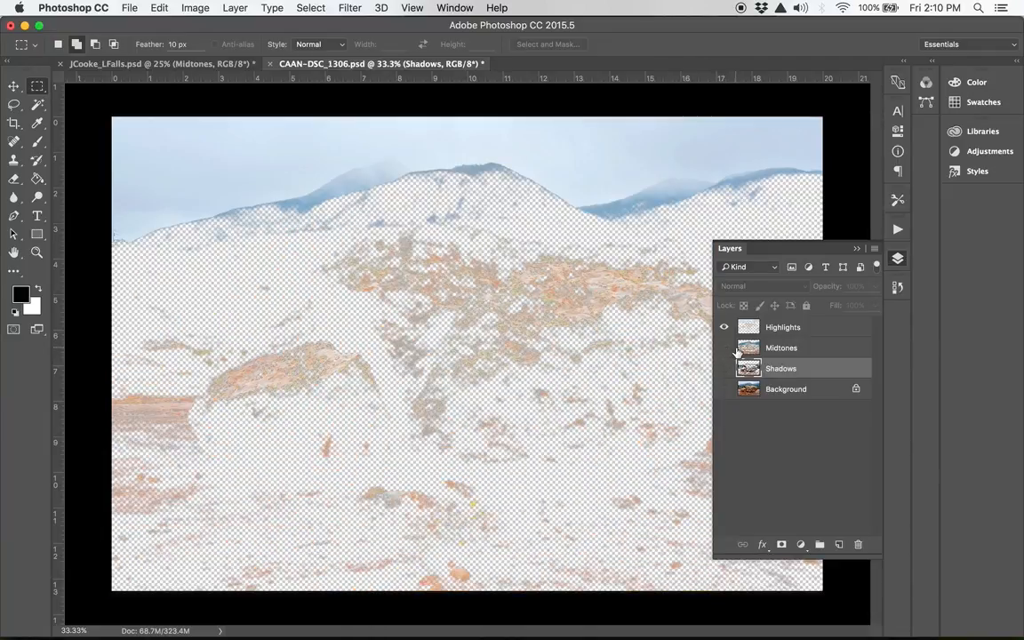
{"action": "left_click", "coordinate": [723, 327]}
{"action": "left_click", "coordinate": [724, 348]}
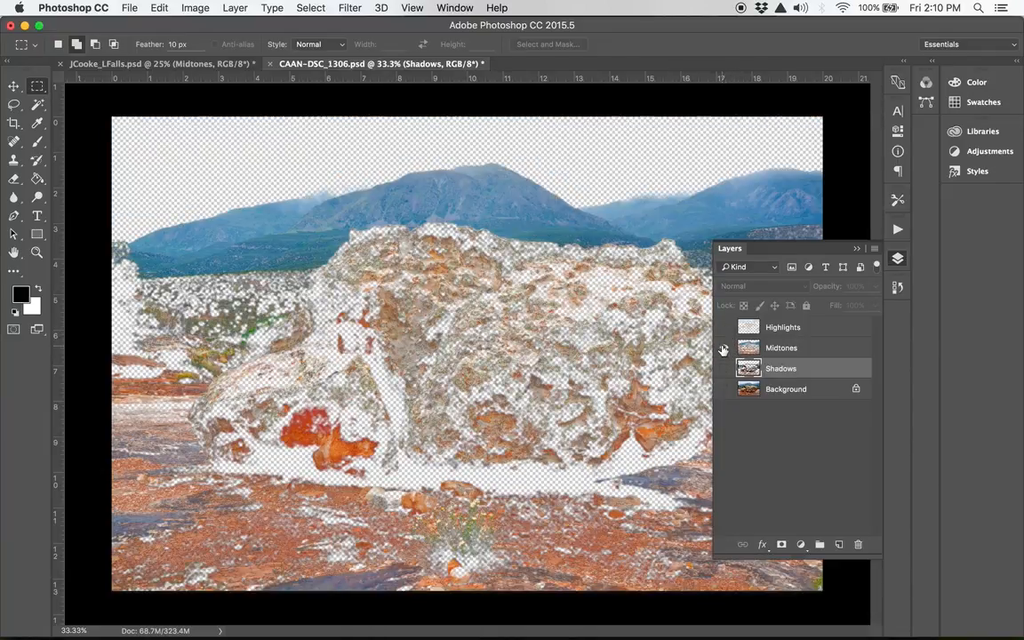
{"action": "left_click", "coordinate": [724, 347]}
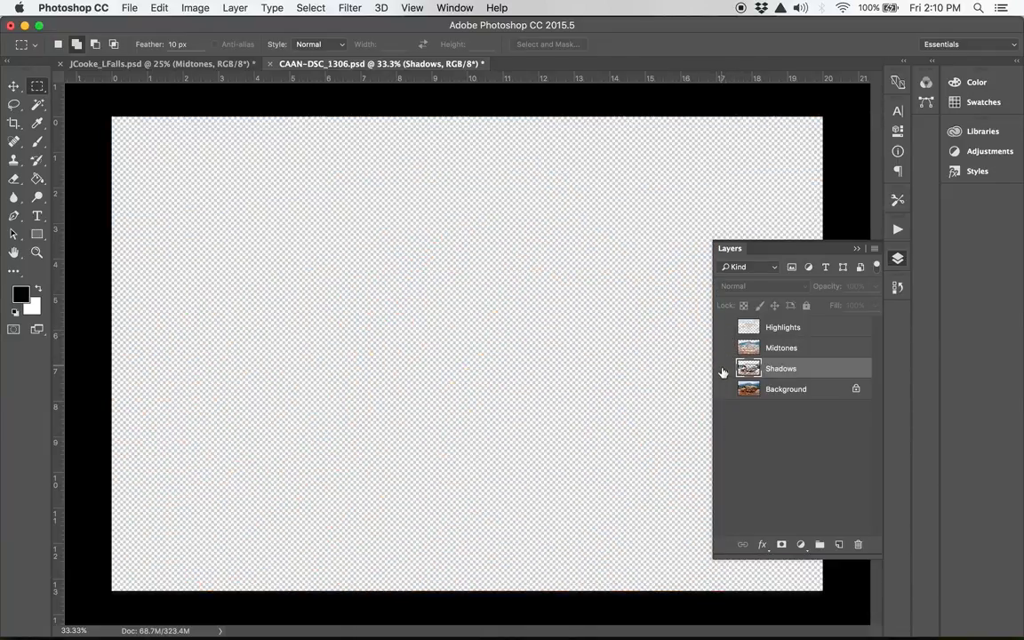
{"action": "left_click", "coordinate": [724, 368]}
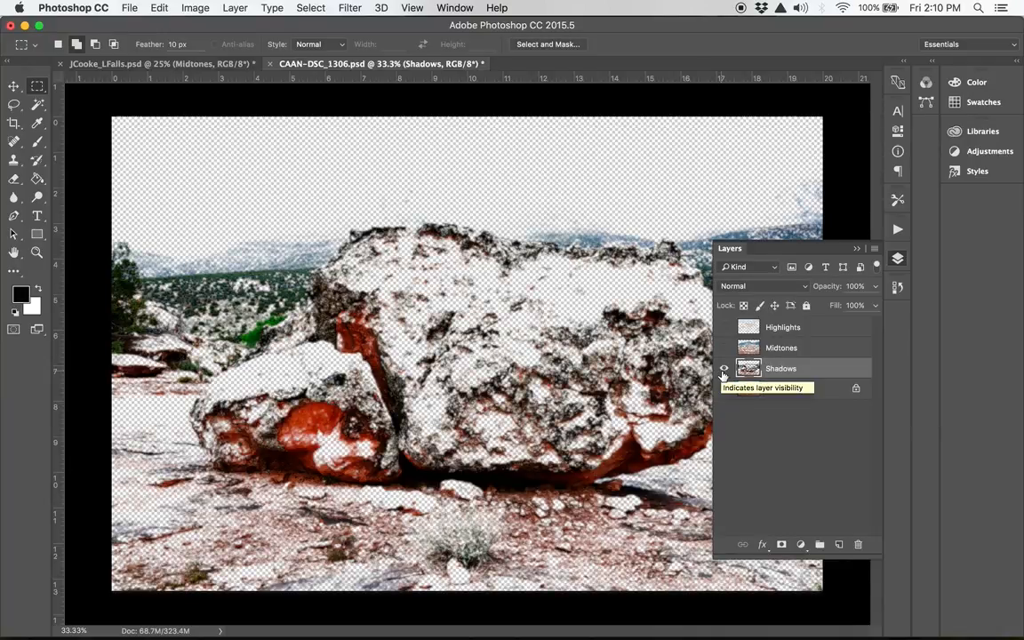
{"action": "left_click", "coordinate": [724, 348]}
{"action": "left_click", "coordinate": [724, 327]}
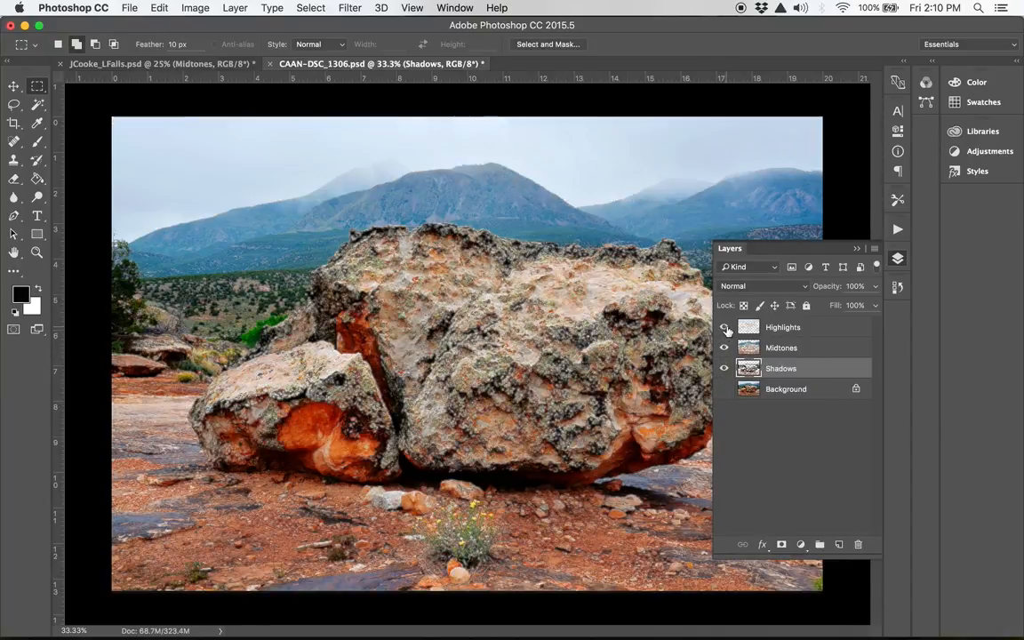
{"action": "left_click", "coordinate": [724, 389]}
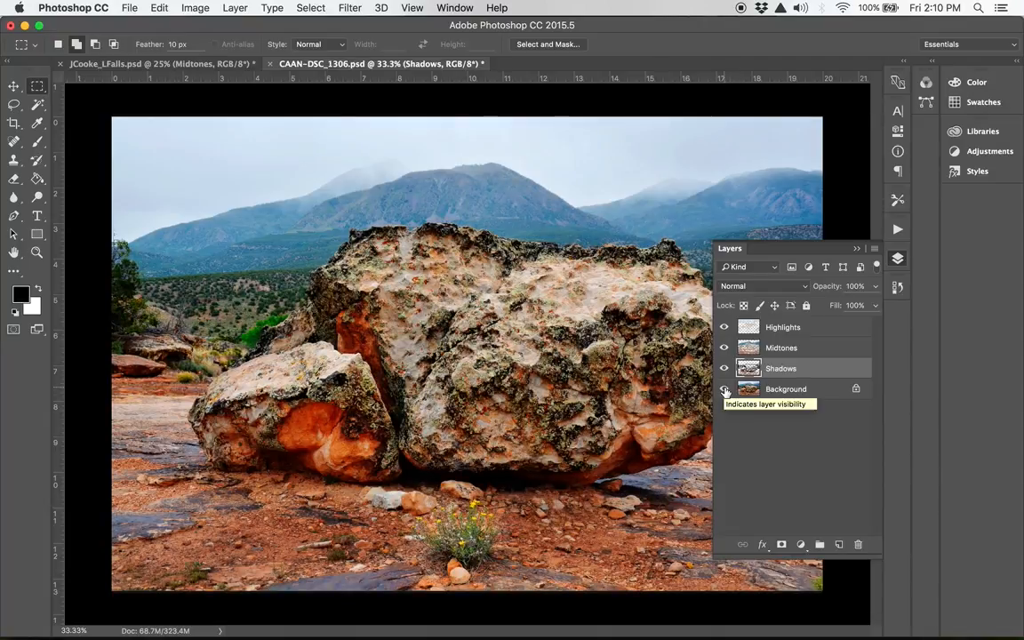